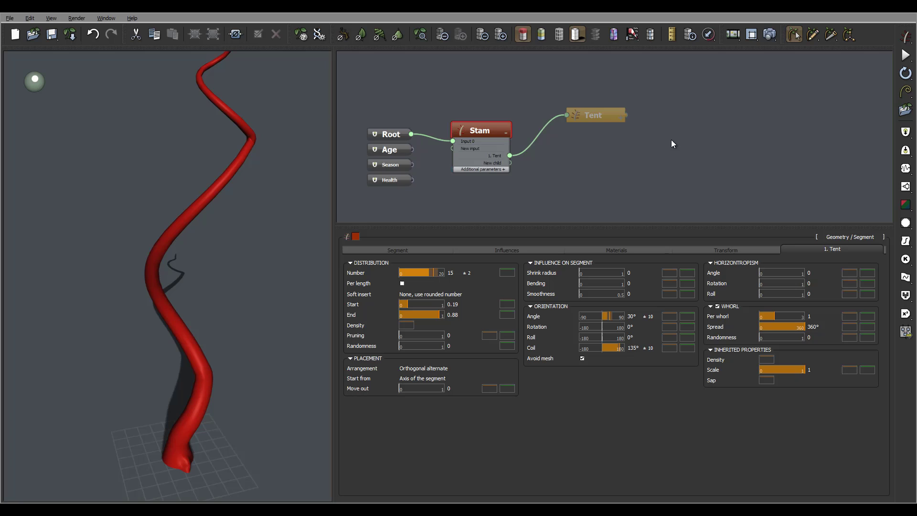
Make room by the Tent node and add a new Segment node to the graph beneath it.
middle_drag(672, 140, 695, 169)
click(633, 142)
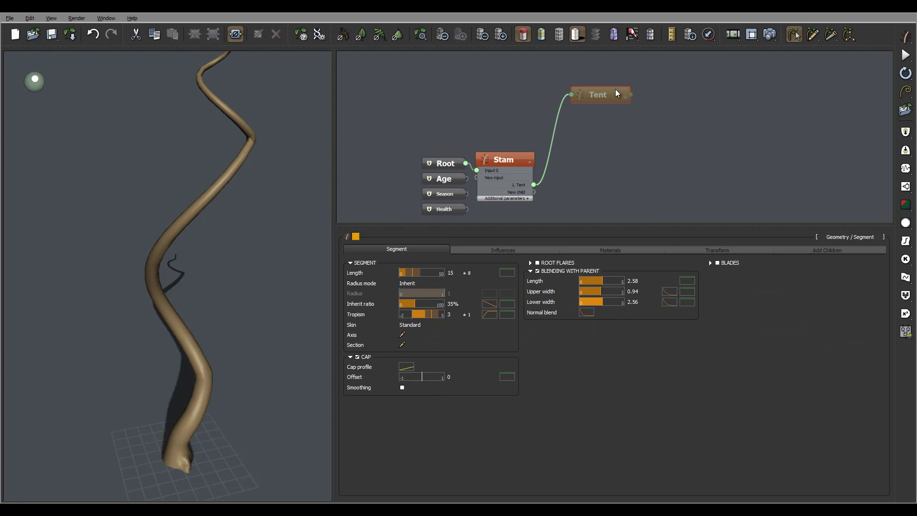
click(604, 113)
right_click(603, 113)
mouse_move(646, 114)
click(577, 117)
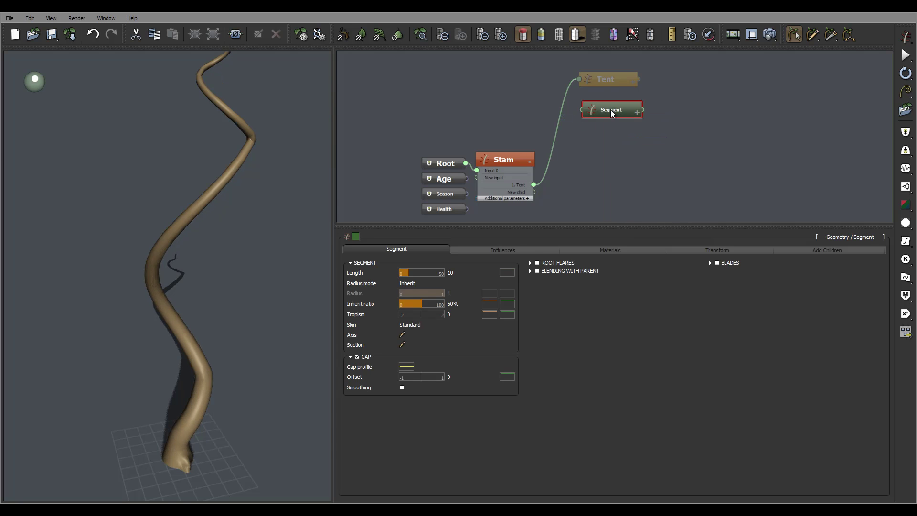
Give the new Segment node a bright green colour of red 138, green 215, blue 1.
click(356, 237)
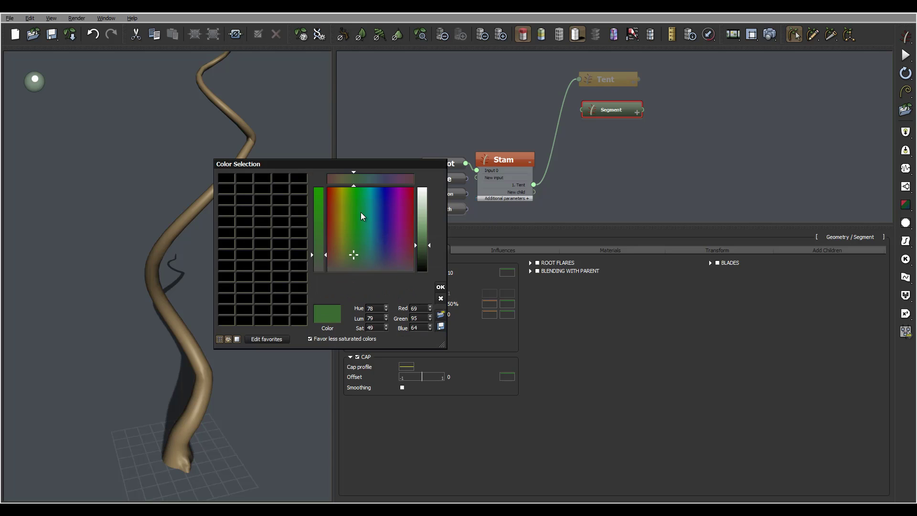
click(347, 189)
click(423, 236)
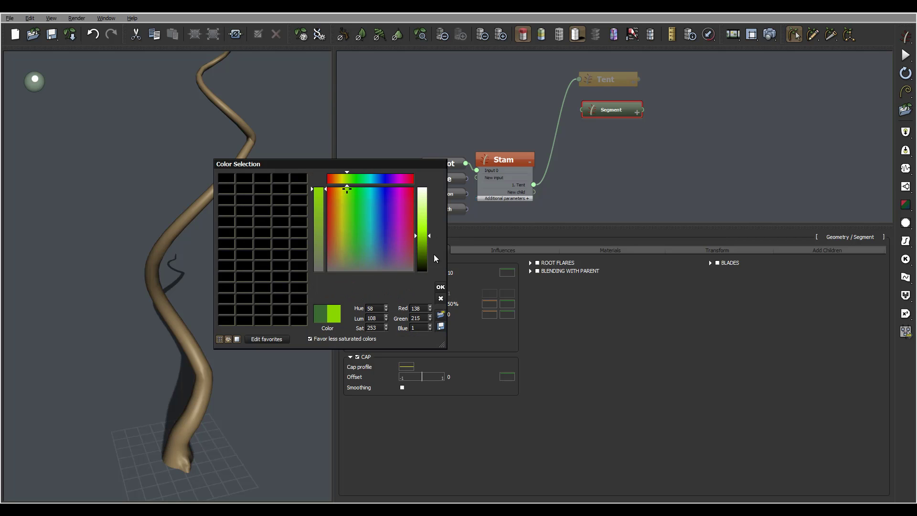
click(444, 288)
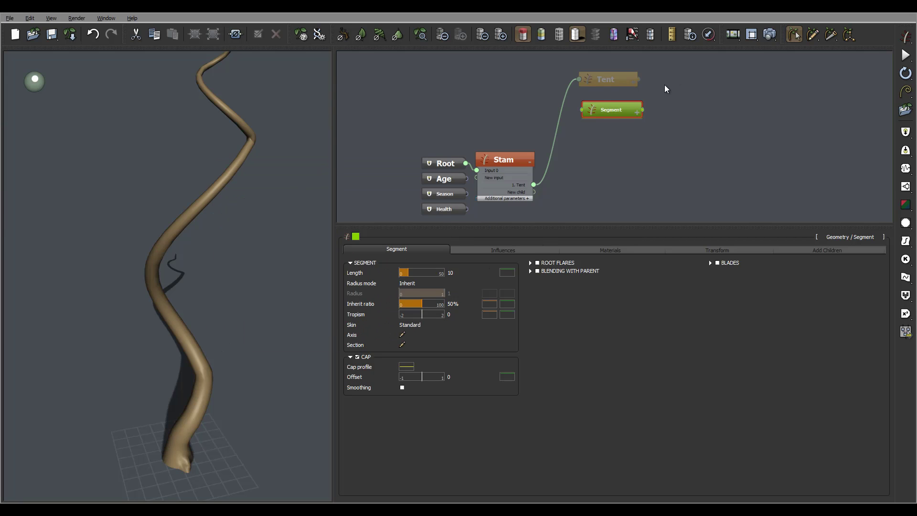
Rename the green Segment node to Leaf and connect it to the Stam node as a new child.
click(626, 111)
text(Leaf)
key(Return)
drag(582, 110, 534, 197)
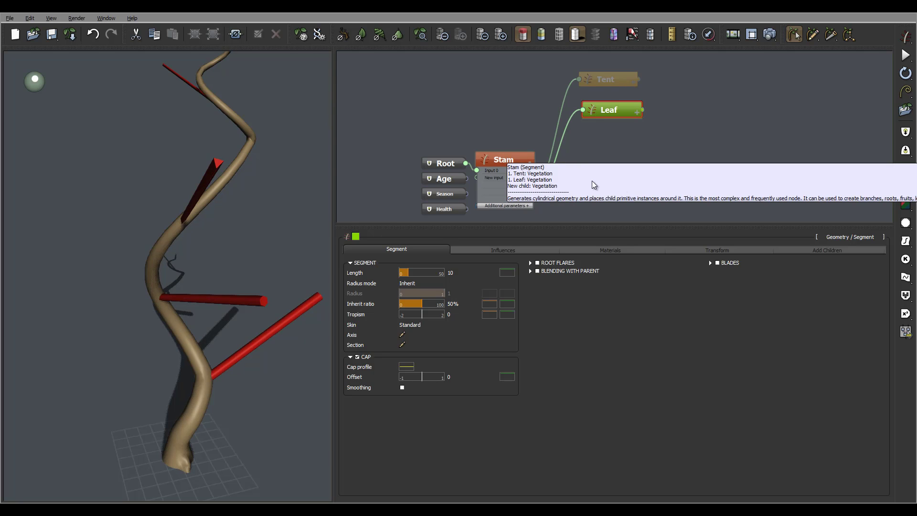
Open the Stam node's settings for its Leaf child.
click(508, 153)
click(796, 250)
click(838, 253)
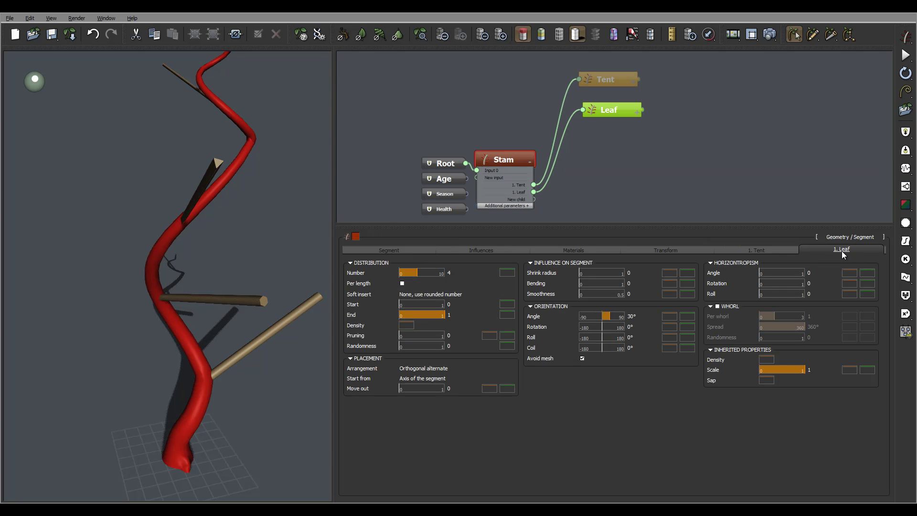
right_click(849, 252)
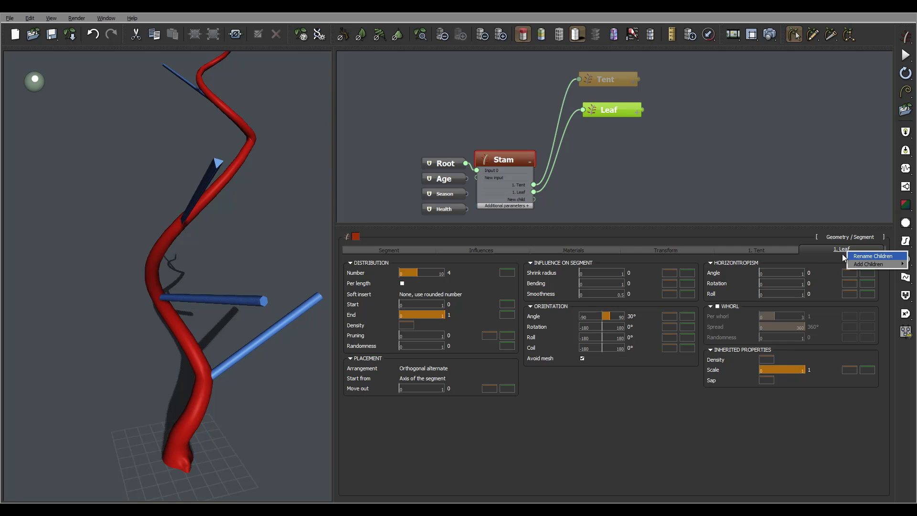
right_click(816, 253)
click(809, 180)
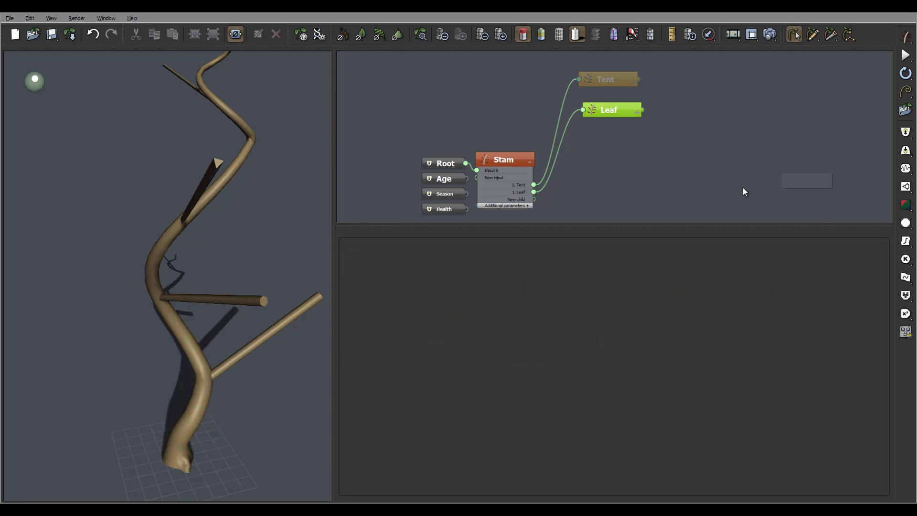
click(517, 158)
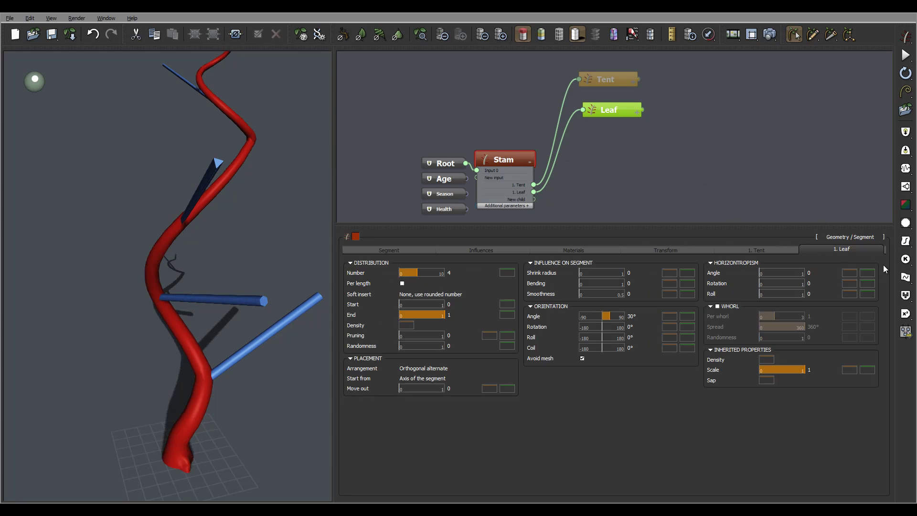
Set the number of Leaf children on the Stam to 22 with a variation of 5.
drag(231, 248, 246, 174)
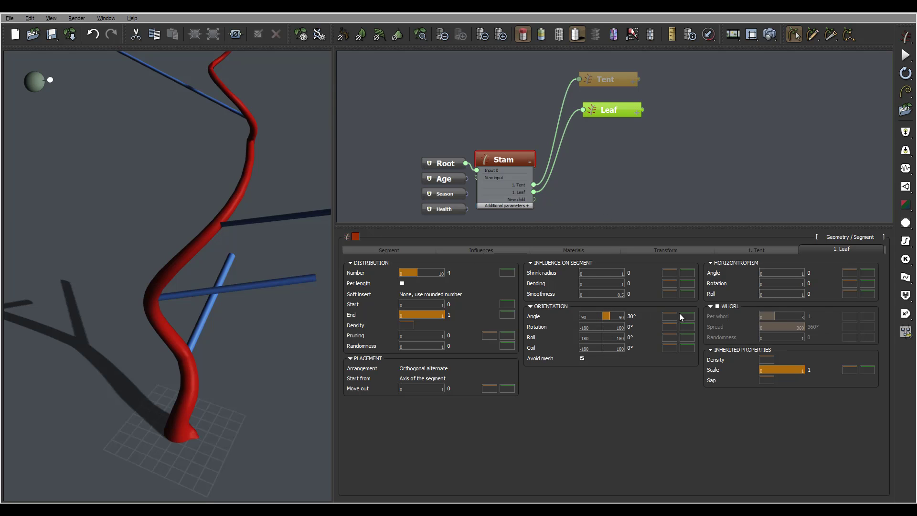
drag(221, 205, 176, 187)
click(449, 272)
text(2)
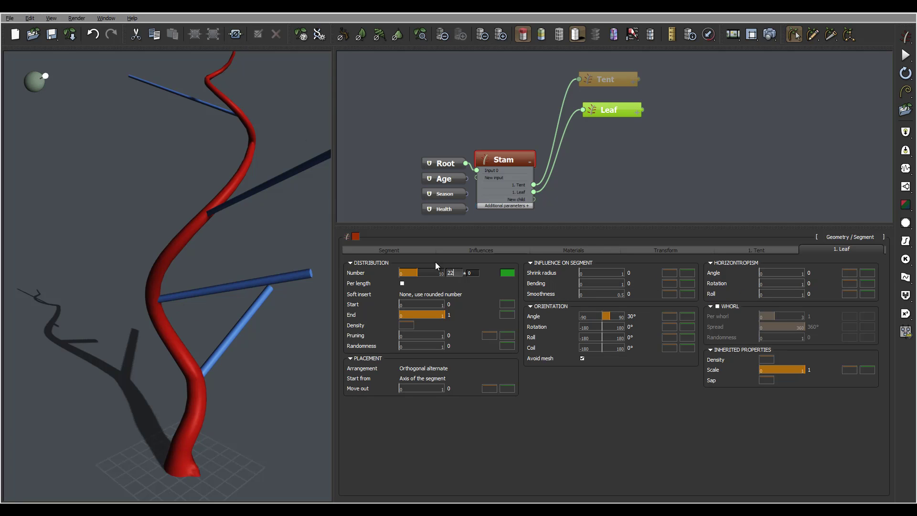
text(2)
key(Tab)
text(5)
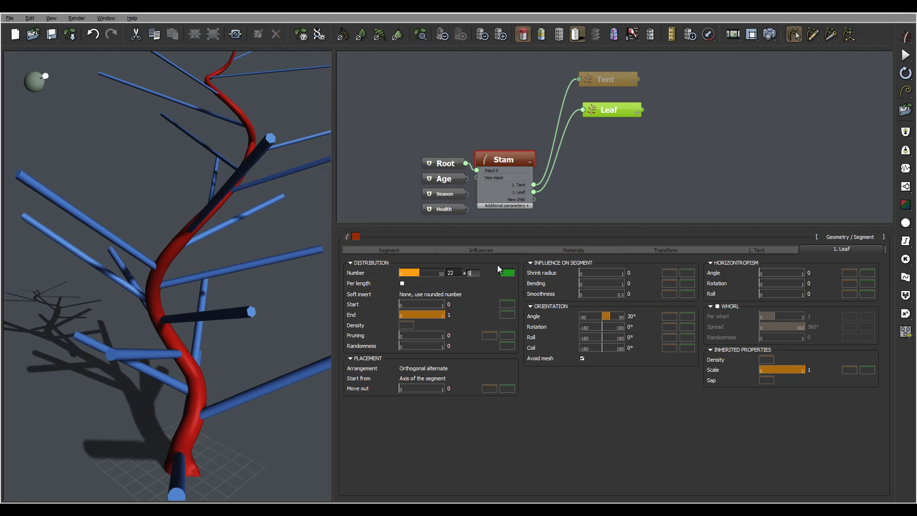
key(Return)
Limit the Leaf distribution along the Stam with a start of 0.13 and an end of 0.94.
drag(254, 205, 217, 203)
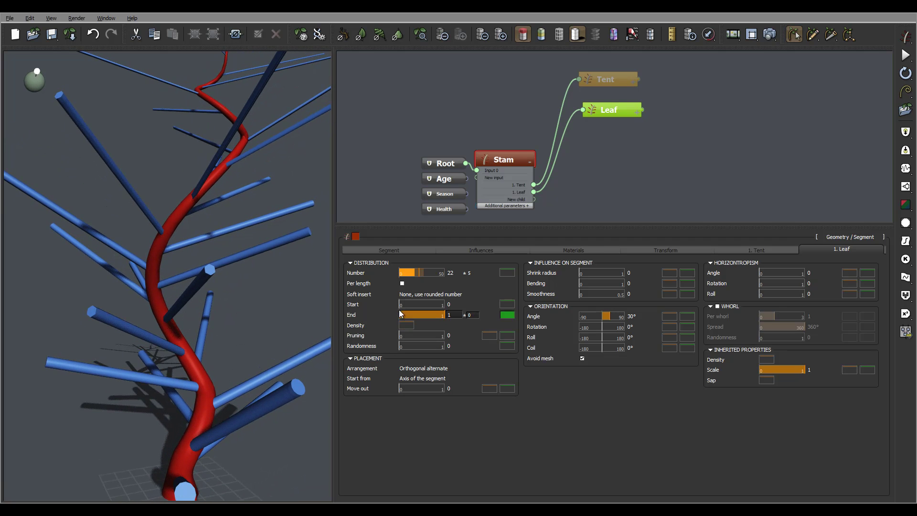
drag(405, 305, 408, 301)
right_drag(190, 332, 287, 342)
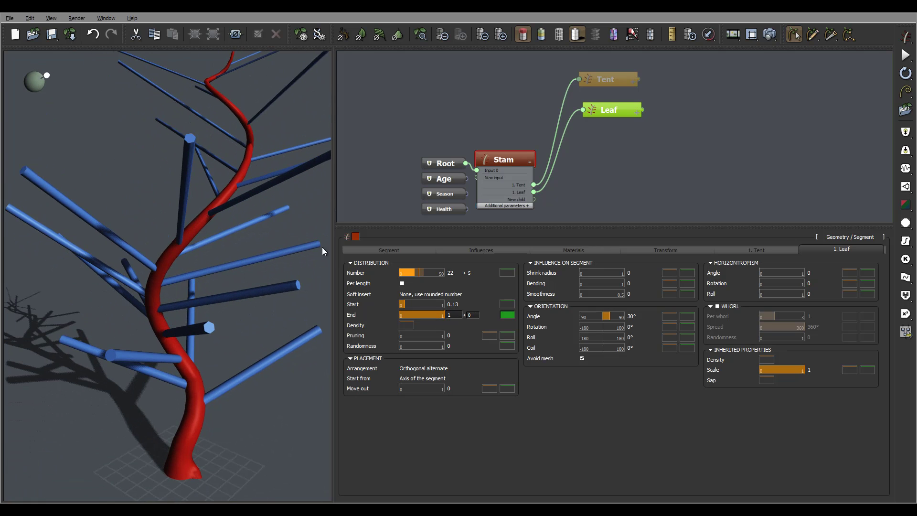
drag(322, 247, 179, 136)
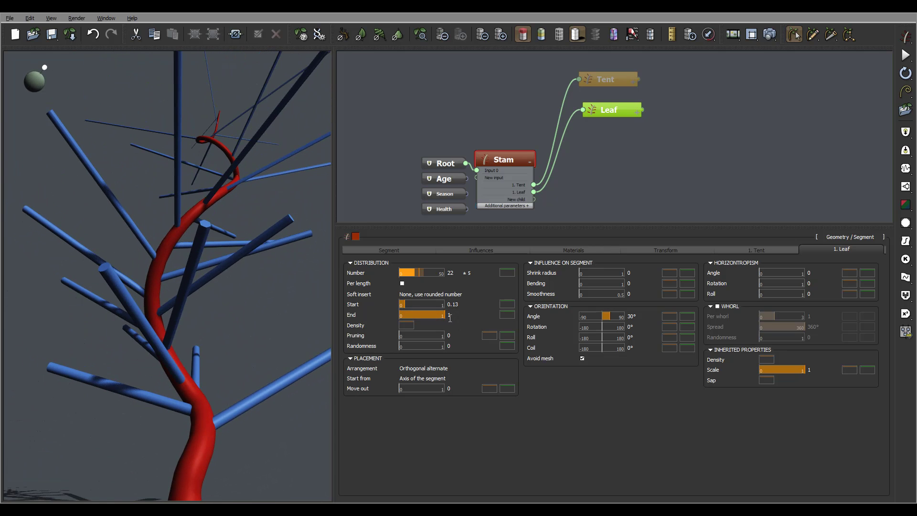
drag(444, 316, 440, 314)
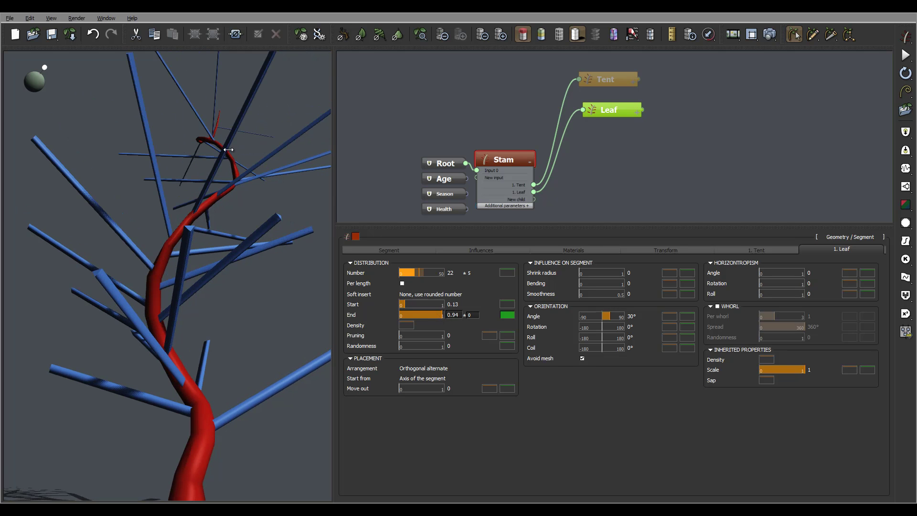
right_drag(233, 150, 209, 159)
Set the Leaf children's coil orientation to 90° with a variation of 10°.
drag(245, 152, 309, 271)
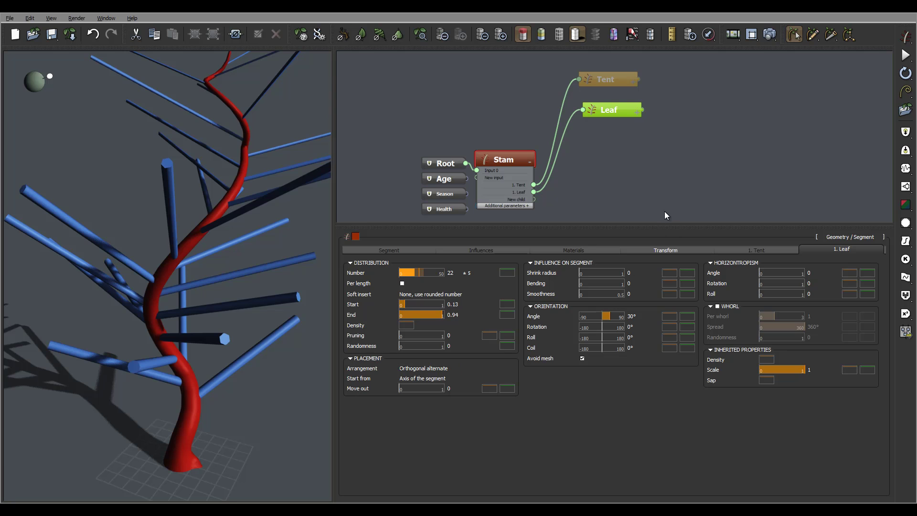
drag(238, 254, 315, 282)
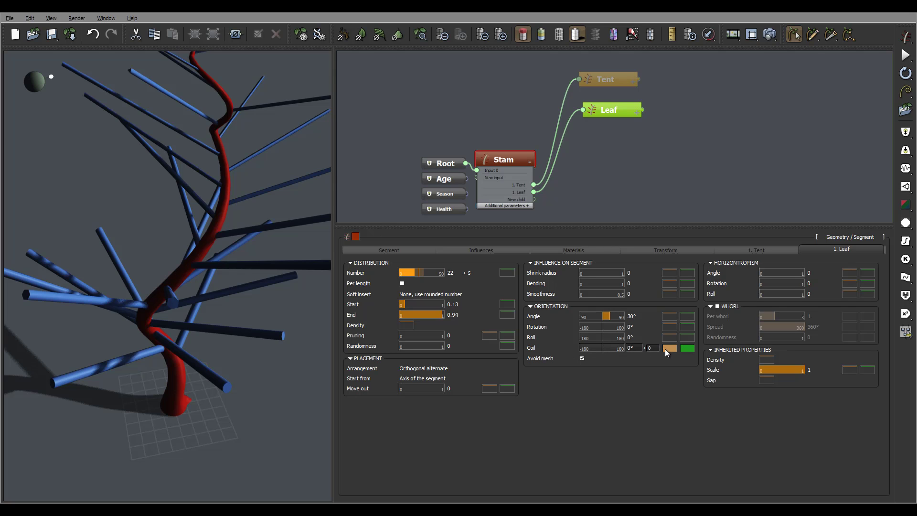
double_click(638, 348)
text(90)
key(Tab)
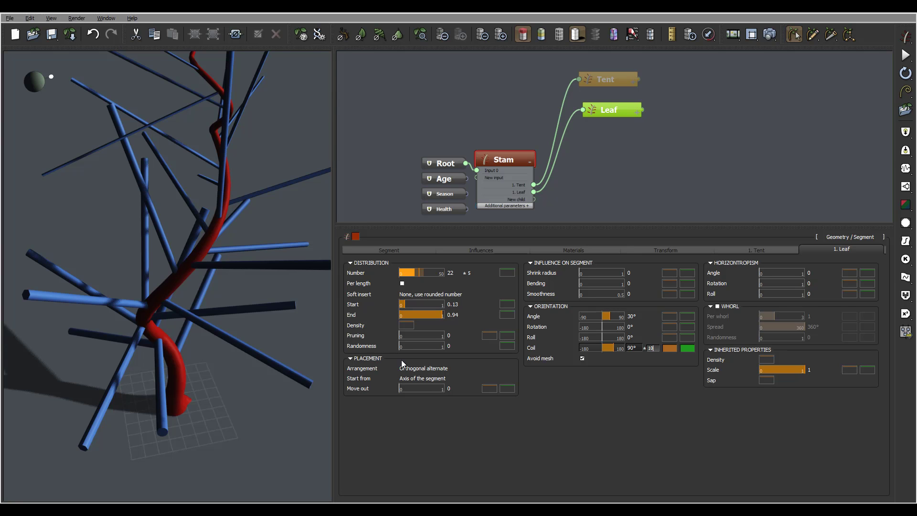
Set the Leaf segment's length to 6 with a variation of 2 and its inherit ratio to 36%.
drag(283, 342, 175, 253)
click(623, 110)
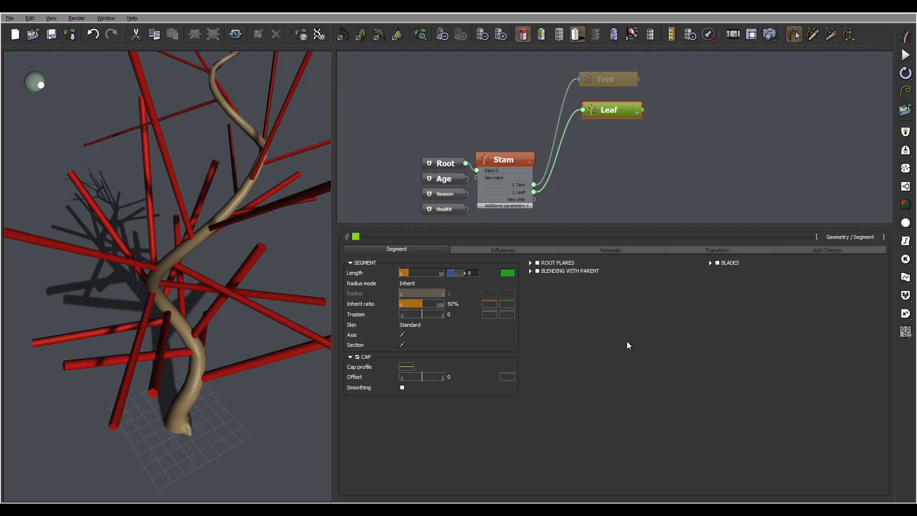
click(478, 274)
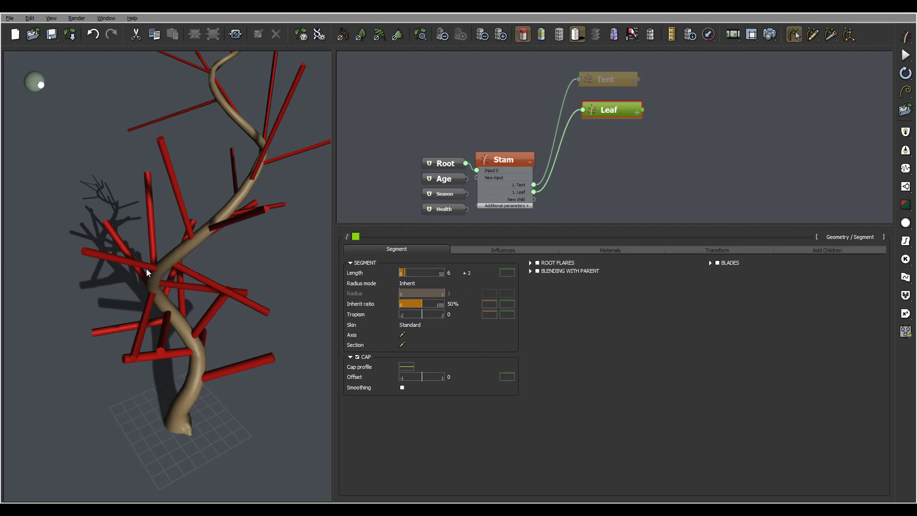
drag(422, 305, 401, 304)
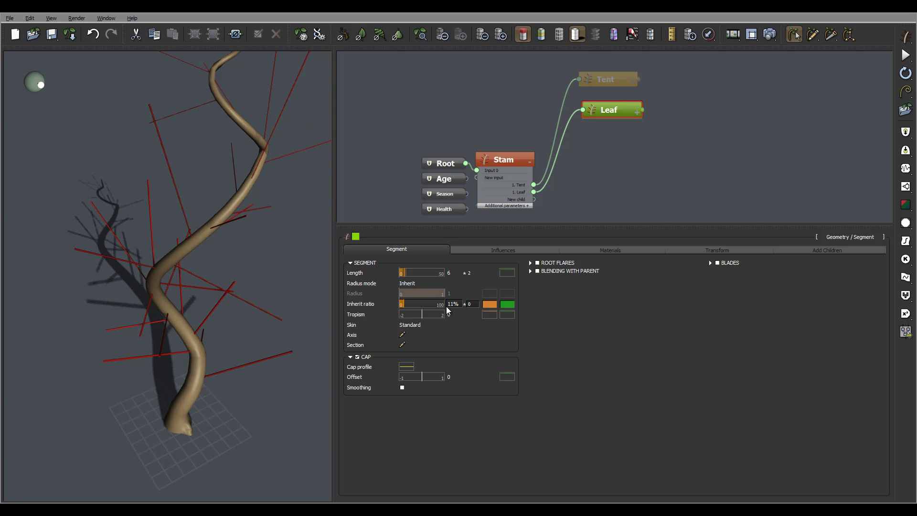
drag(401, 309, 415, 305)
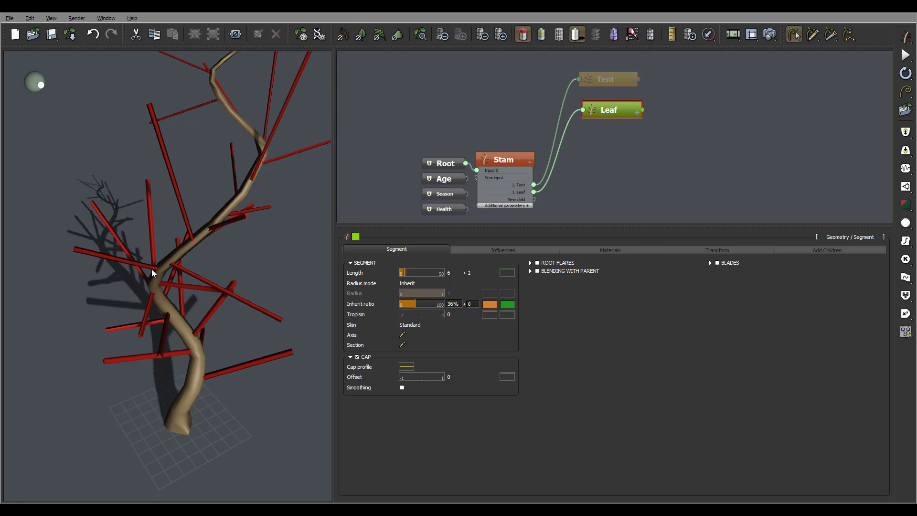
In the Leaf's inherit ratio profile, lower the end keypoint to about 0 so the segments taper to a point.
click(491, 303)
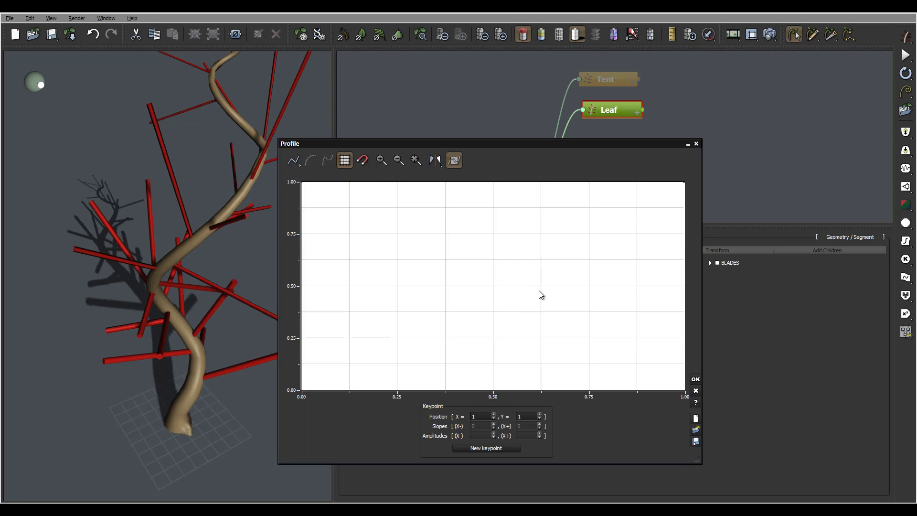
drag(507, 257, 546, 277)
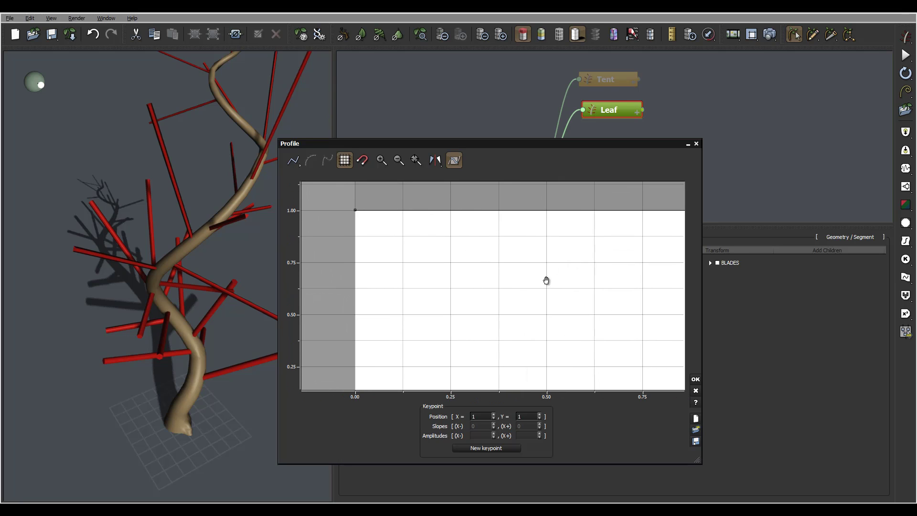
click(443, 208)
middle_drag(579, 239, 474, 274)
drag(608, 213, 610, 391)
middle_drag(655, 281, 662, 240)
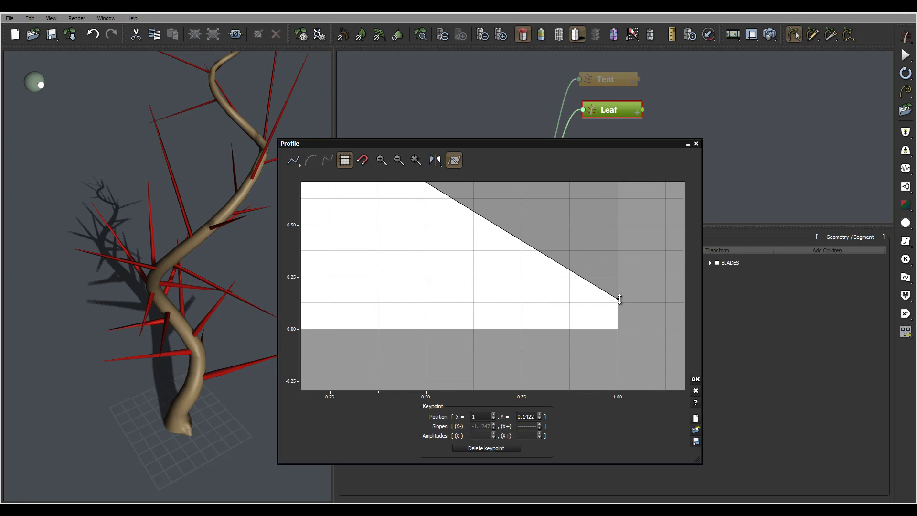
drag(624, 301, 624, 332)
Add a middle keypoint to the inherit ratio profile at about X 0.28, Y 0.07 and accept the curve.
middle_drag(444, 267, 565, 322)
middle_drag(511, 281, 544, 341)
drag(475, 231, 483, 377)
middle_drag(556, 283, 457, 277)
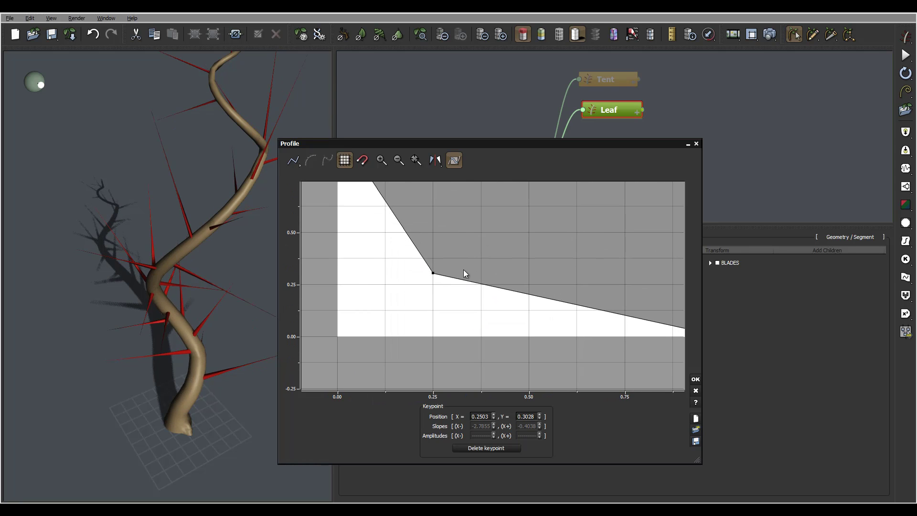
drag(435, 279, 440, 321)
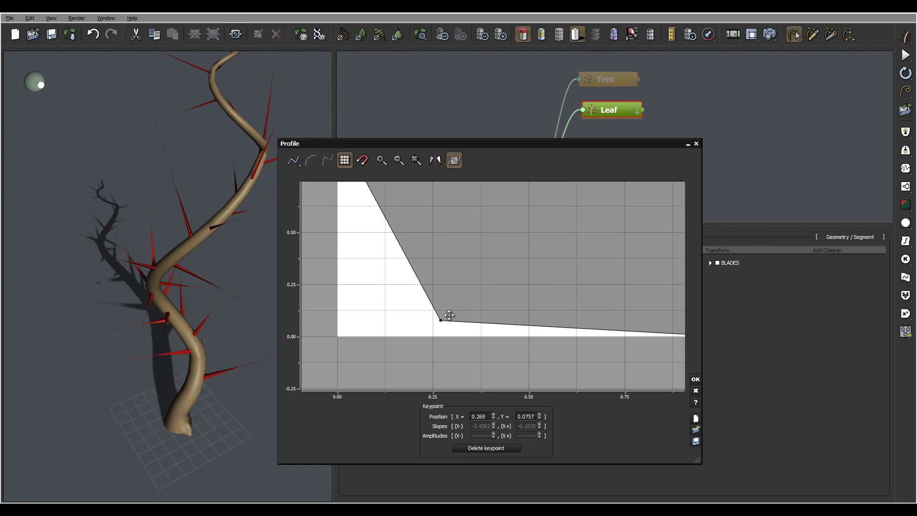
key(ctrl+z)
right_drag(175, 277, 201, 238)
drag(200, 238, 136, 272)
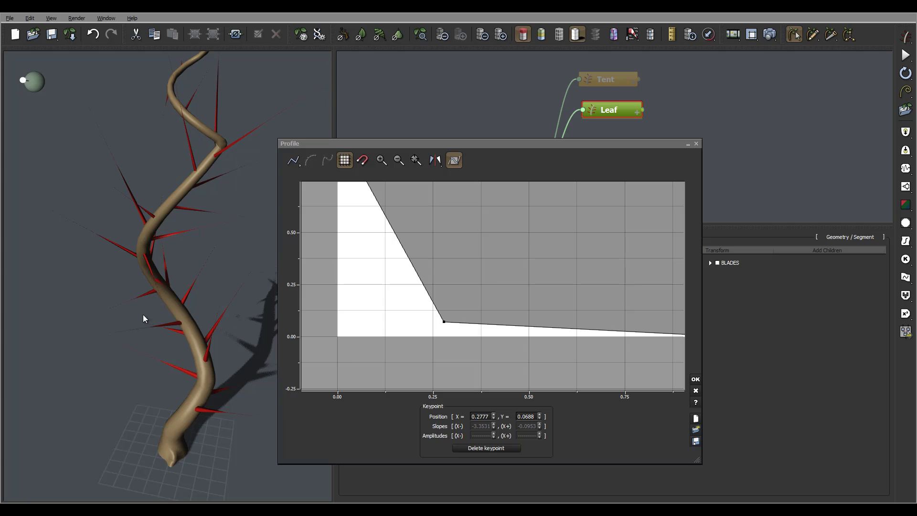
drag(146, 319, 273, 309)
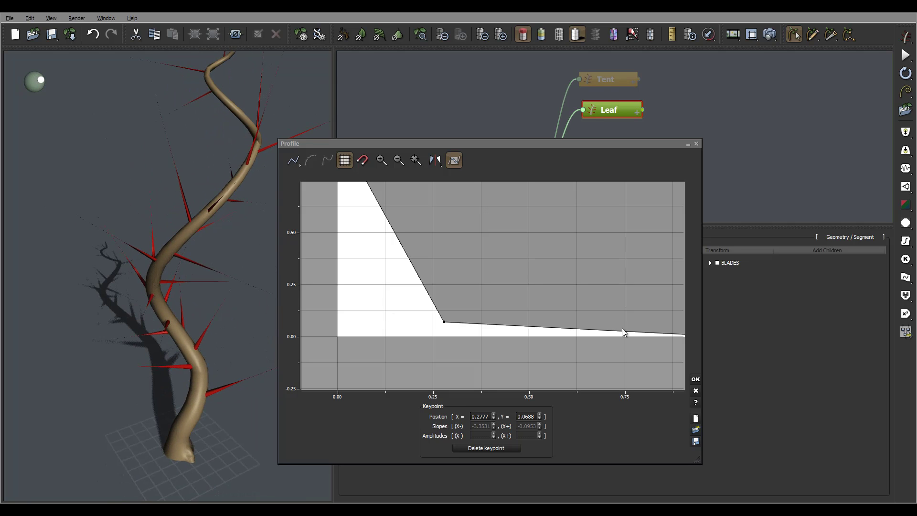
click(696, 379)
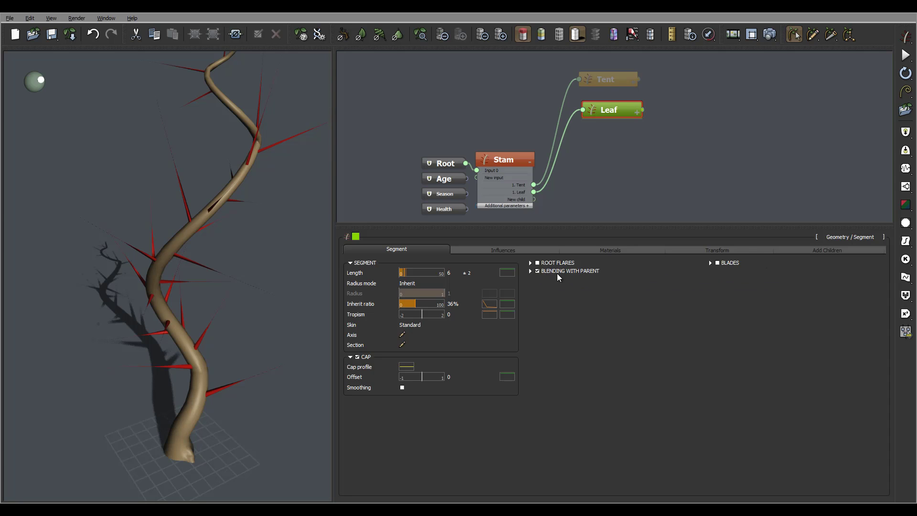
Expand the Leaf segment's blending with parent settings and set the blend length to 2.53 and lower width to 2.29.
click(551, 271)
drag(606, 281, 601, 292)
click(601, 292)
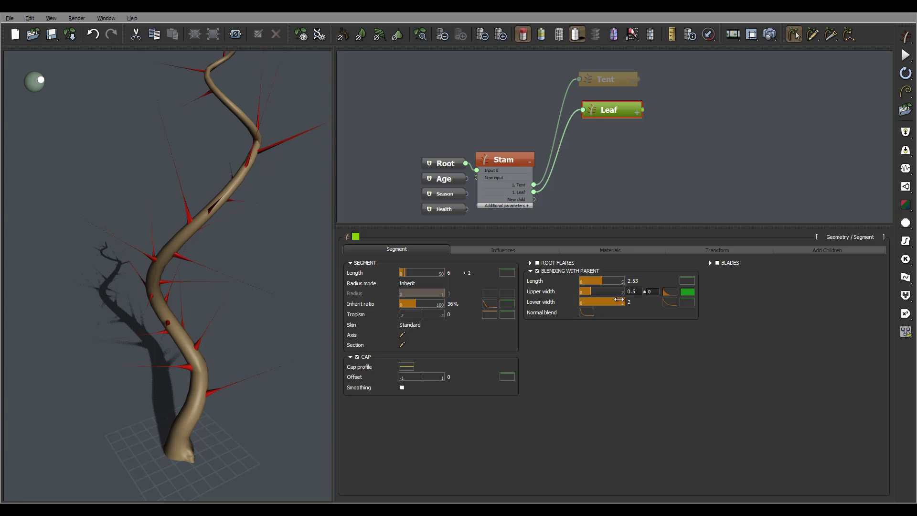
click(623, 300)
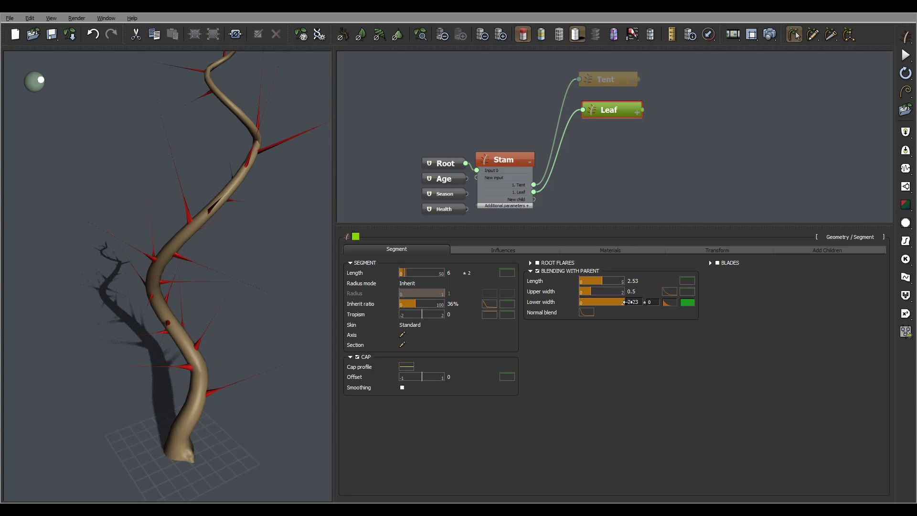
drag(628, 302, 630, 302)
right_drag(172, 272, 228, 237)
drag(230, 240, 249, 282)
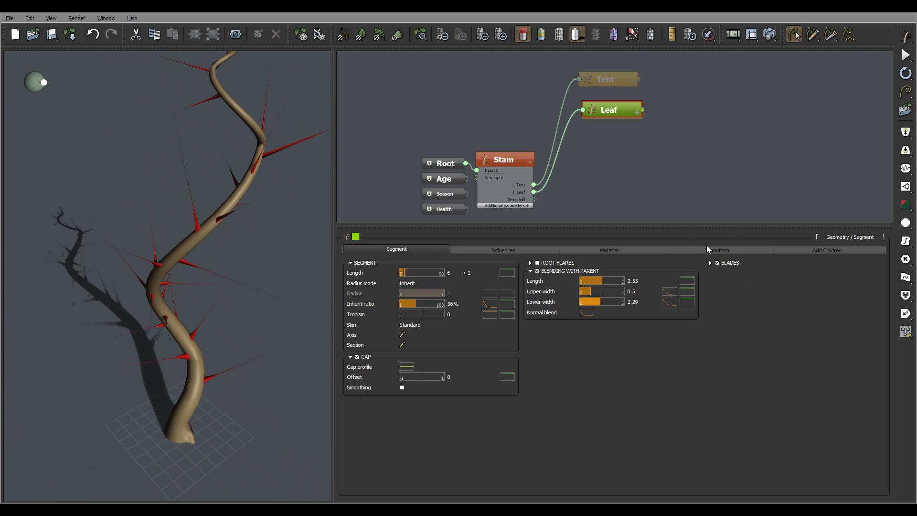
drag(205, 243, 273, 304)
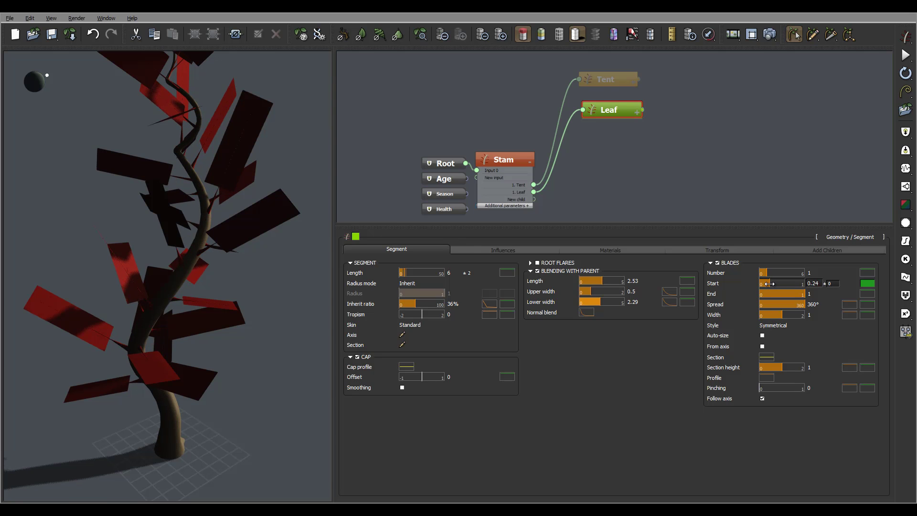
Enable blades on the Leaf segment and set their start to 0.23.
drag(770, 284, 770, 284)
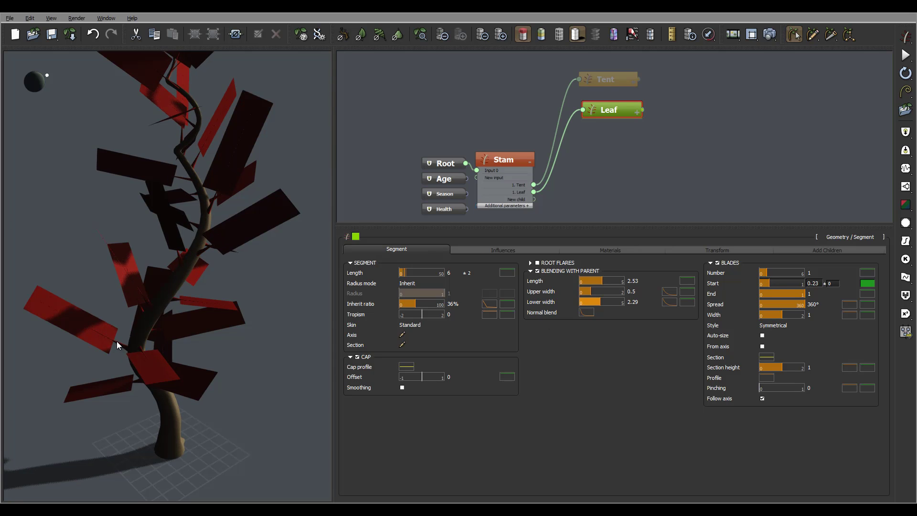
click(801, 296)
click(801, 302)
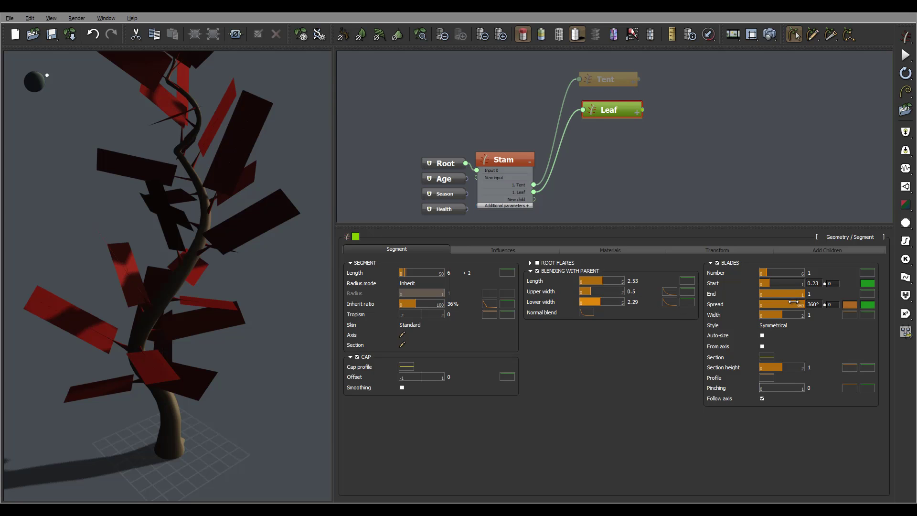
click(786, 314)
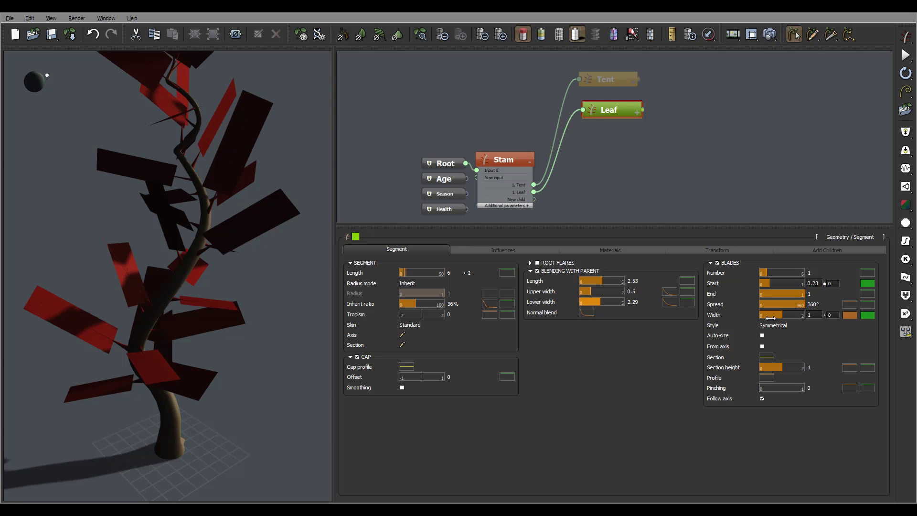
In the blade width profile, lower the start to 0 and add keypoints at about X 0.10, Y 0.53 and X 0.23, Y 1.
click(848, 314)
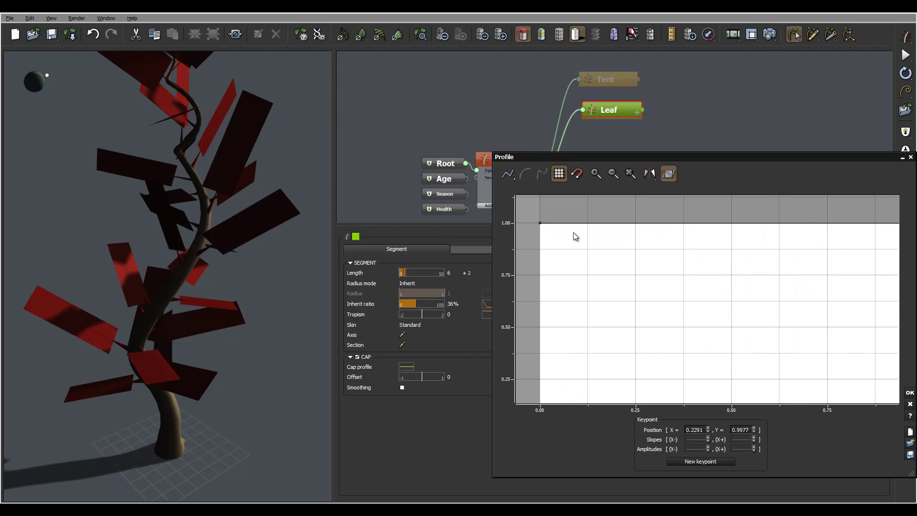
key(Return)
drag(541, 224, 573, 320)
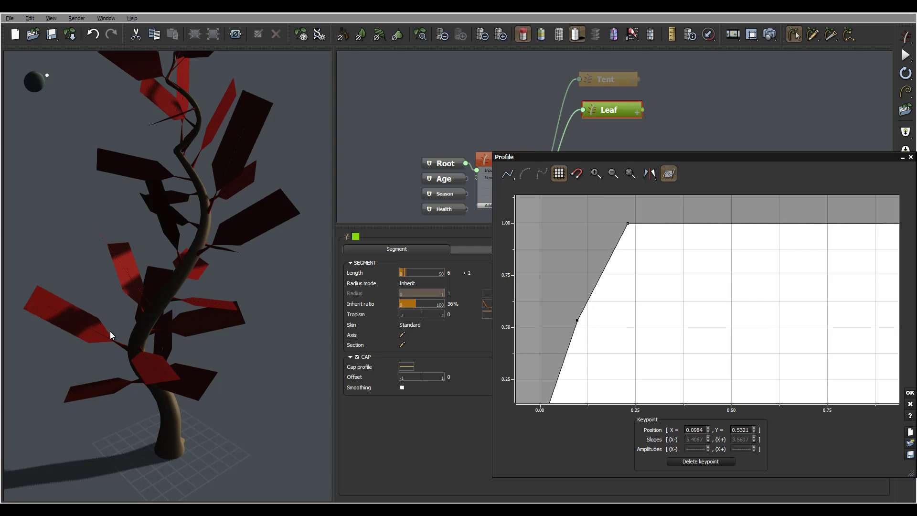
Add a width profile keypoint at about X 0.65, Y 1 and lower the end keypoint to about 0.18.
middle_drag(815, 278, 660, 270)
click(639, 218)
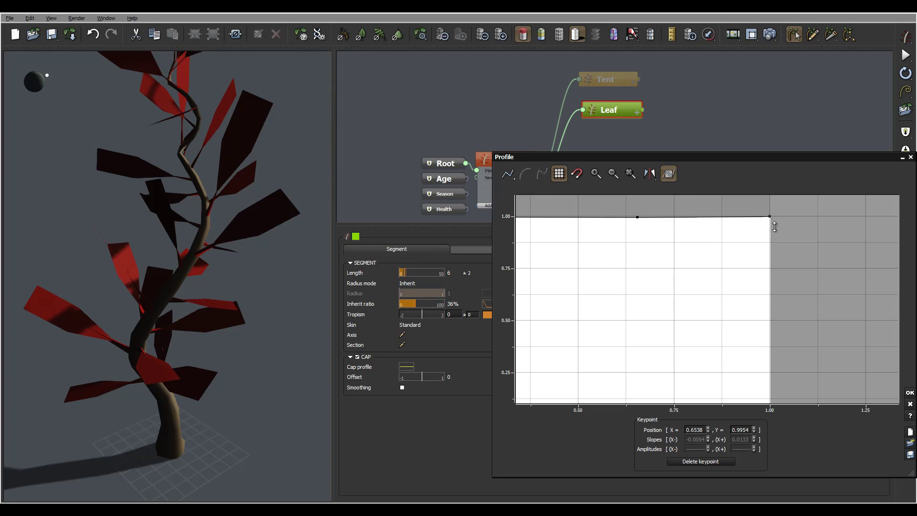
drag(771, 217, 778, 388)
middle_drag(827, 354, 827, 256)
middle_drag(617, 256, 738, 370)
Convert the width profile to a smooth curve and set the slope of the X 0.10 keypoint to about 5.39.
click(509, 175)
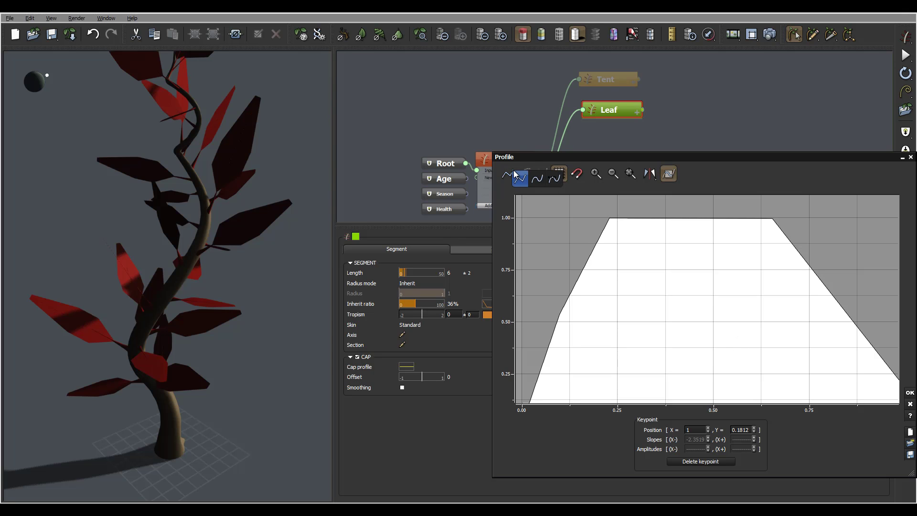
click(537, 180)
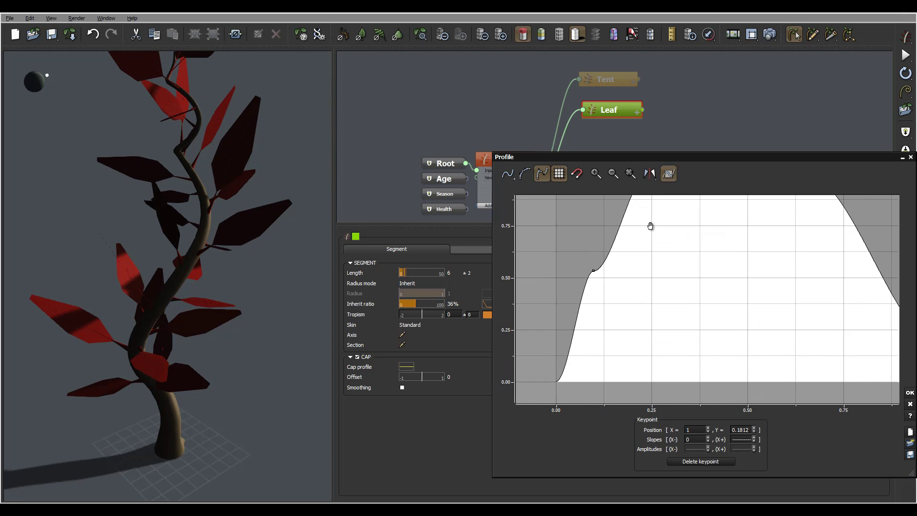
click(594, 271)
drag(603, 271, 602, 255)
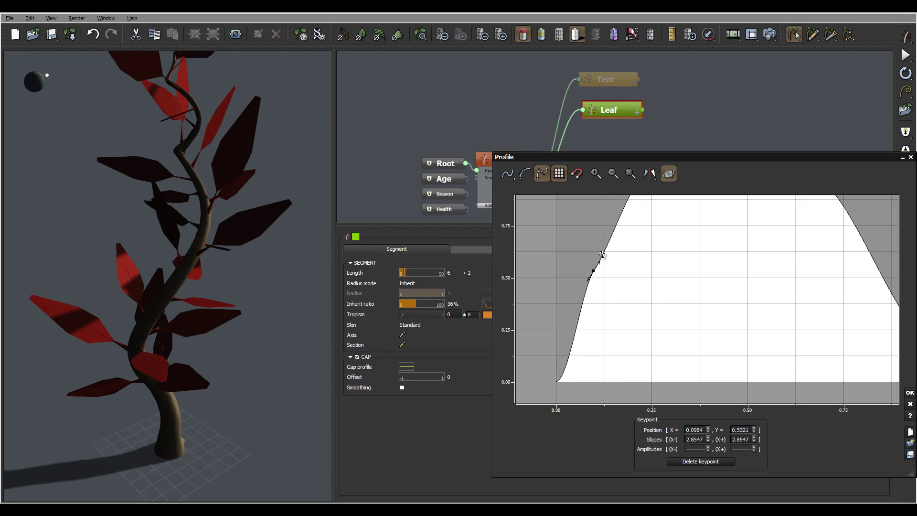
click(556, 381)
click(556, 382)
click(564, 377)
Steepen the incoming slope of the width profile's end keypoint to about -5.76.
drag(637, 353, 517, 359)
middle_drag(747, 343, 665, 303)
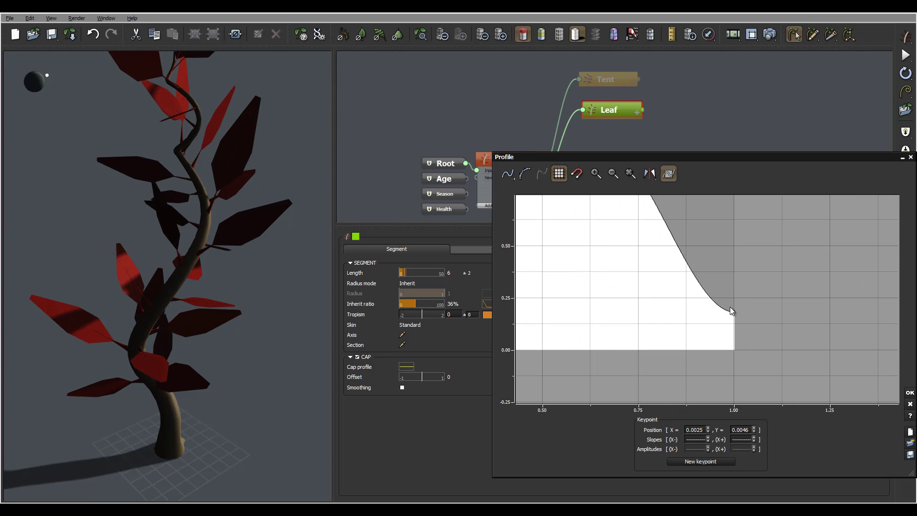
click(733, 312)
drag(725, 310, 731, 301)
Tilt the tangent of the width profile's X 0.65 keypoint to a slope of about -0.75.
middle_drag(668, 250, 688, 369)
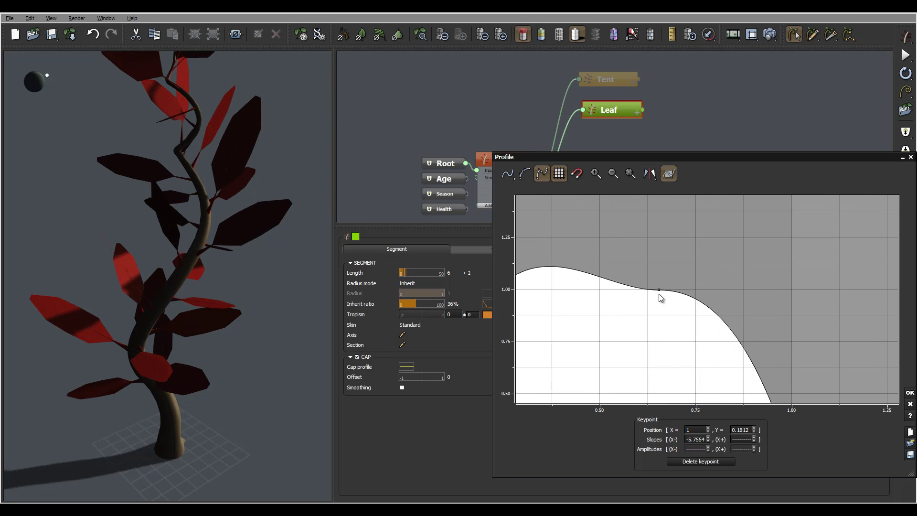
click(659, 290)
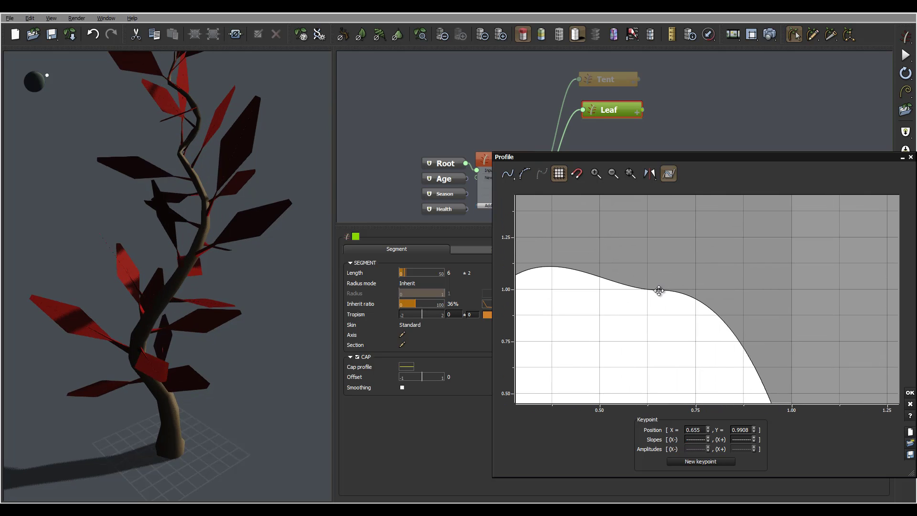
click(659, 290)
drag(672, 290, 671, 295)
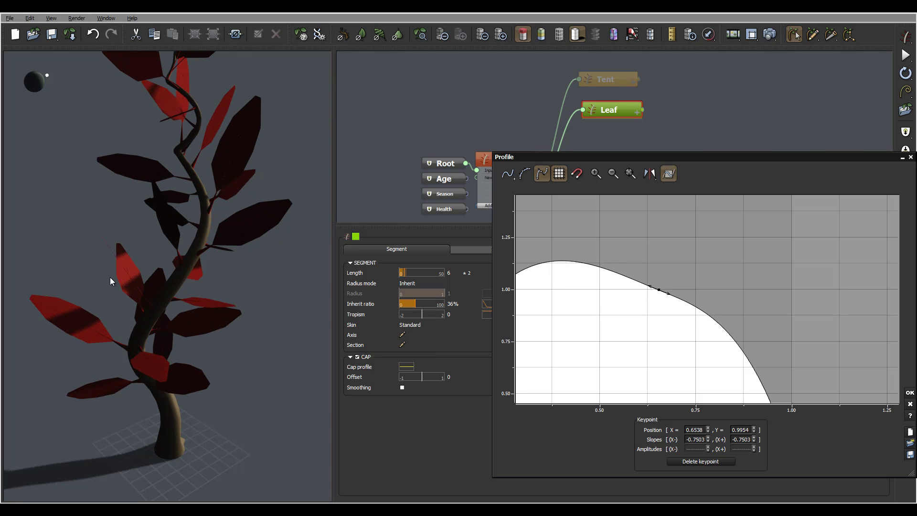
drag(124, 286, 127, 322)
Move the lowest inner keypoint of the width profile to about X 0.07, Y 0.15 to narrow the blade base.
drag(552, 342, 721, 281)
click(616, 323)
drag(616, 334, 604, 400)
drag(673, 365, 681, 264)
click(614, 305)
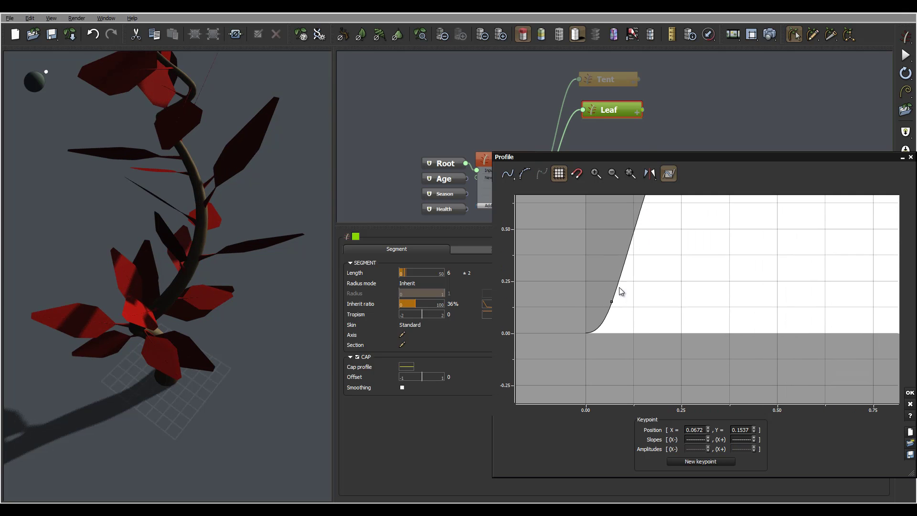
right_drag(114, 318, 138, 330)
Move the two upper width profile keypoints to about X 0.76, Y 1.04 and X 0.27, Y 0.97, and accept the curve.
middle_drag(670, 229, 531, 370)
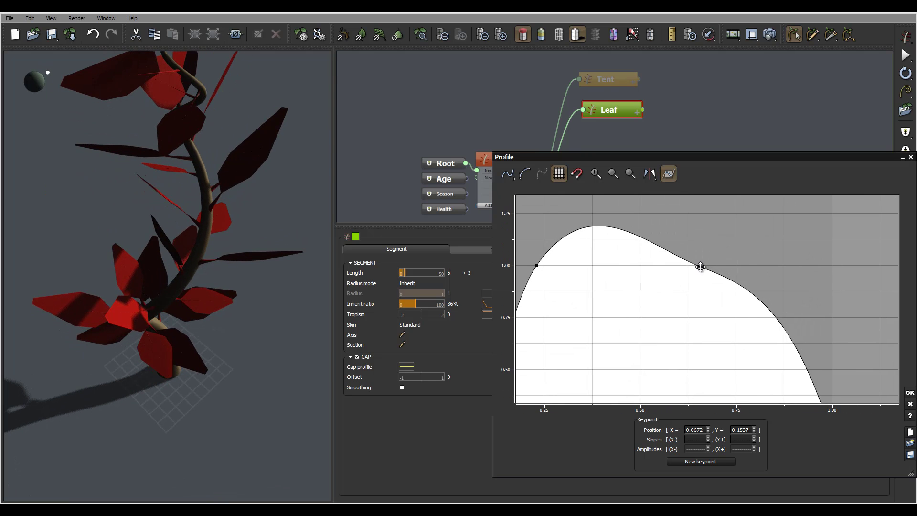
drag(700, 266, 745, 262)
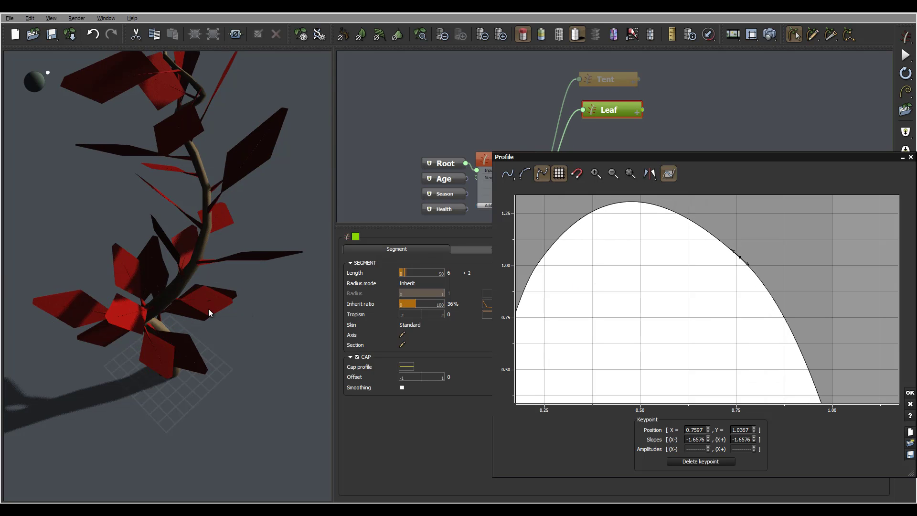
middle_drag(679, 290, 749, 287)
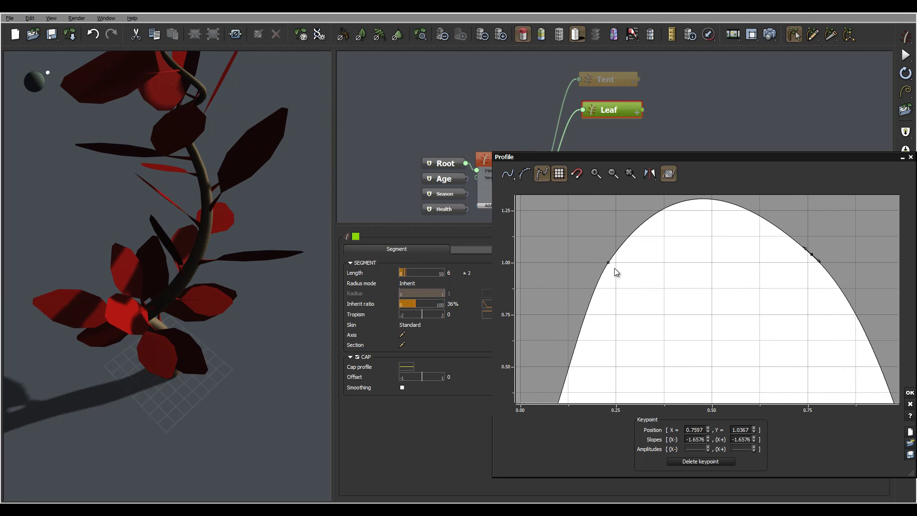
drag(608, 262, 631, 272)
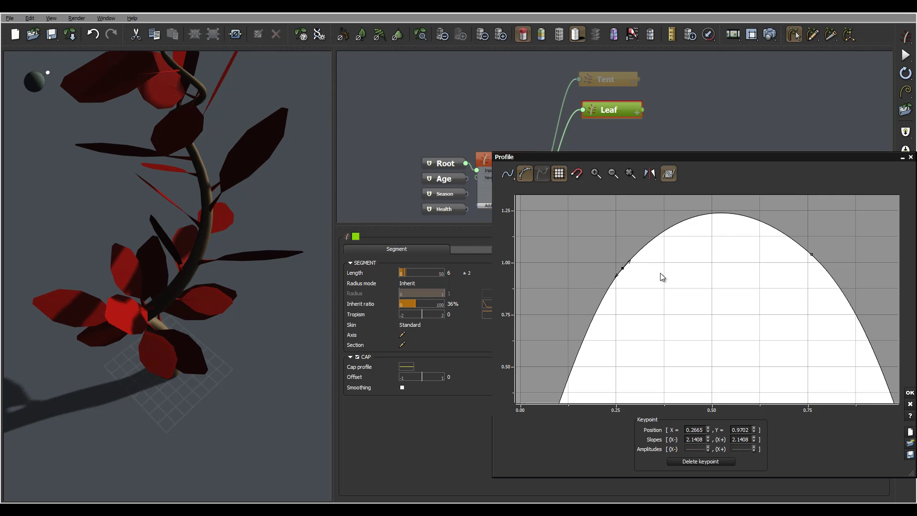
middle_drag(748, 306, 742, 306)
drag(610, 275, 610, 274)
drag(107, 208, 114, 248)
click(910, 392)
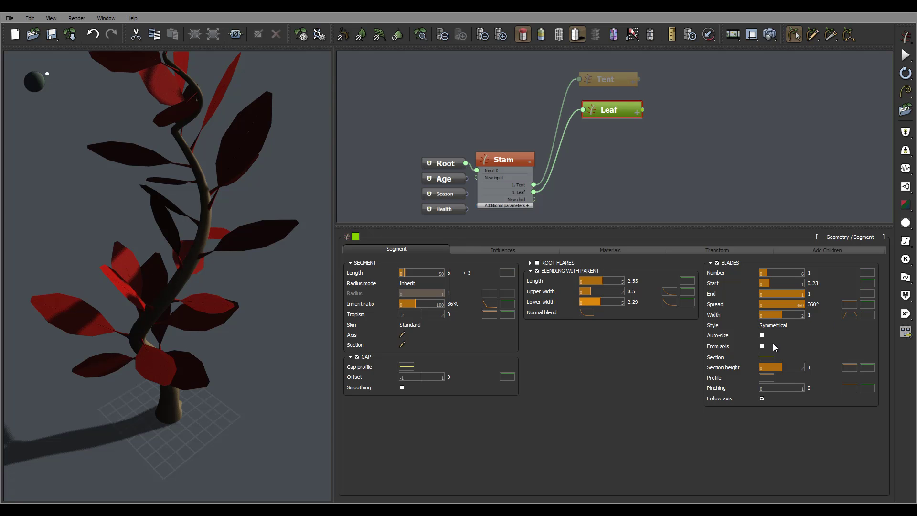
Enable auto-size for the blades and set their width to 1.38, checking the leaves from several angles.
click(763, 337)
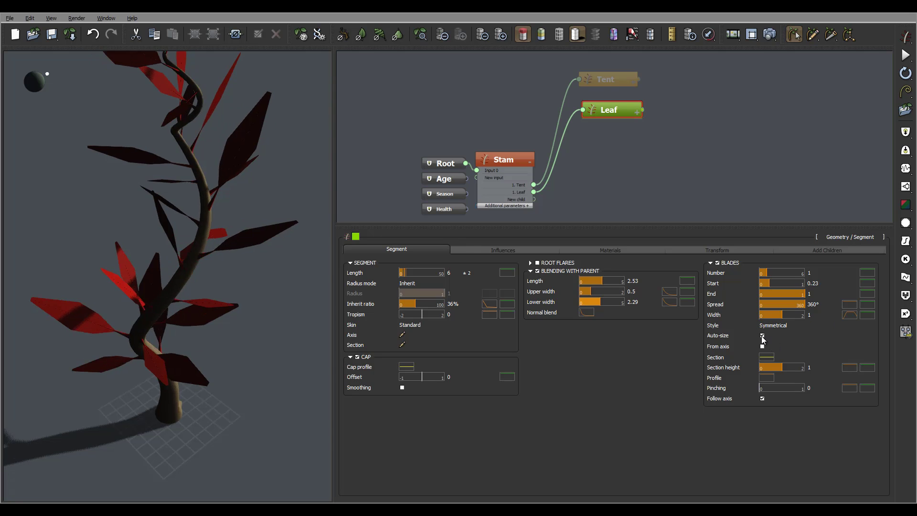
drag(275, 288, 148, 323)
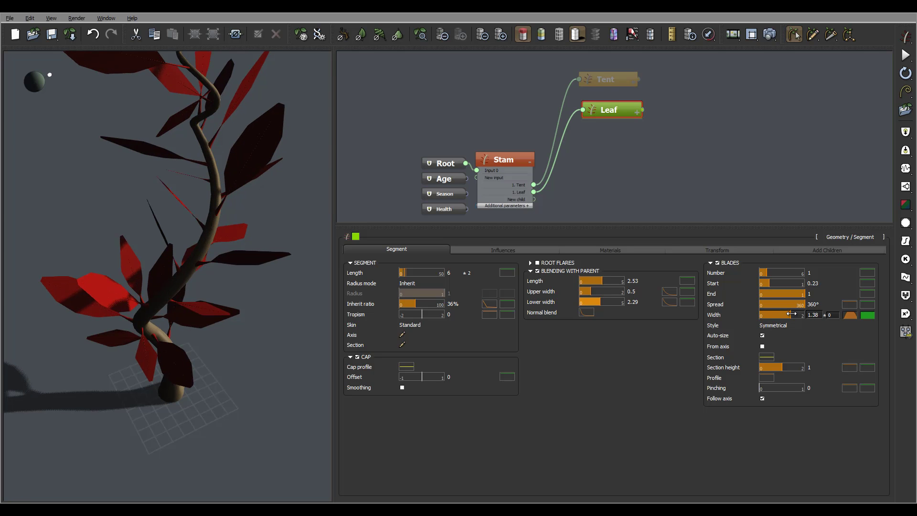
drag(177, 257, 210, 268)
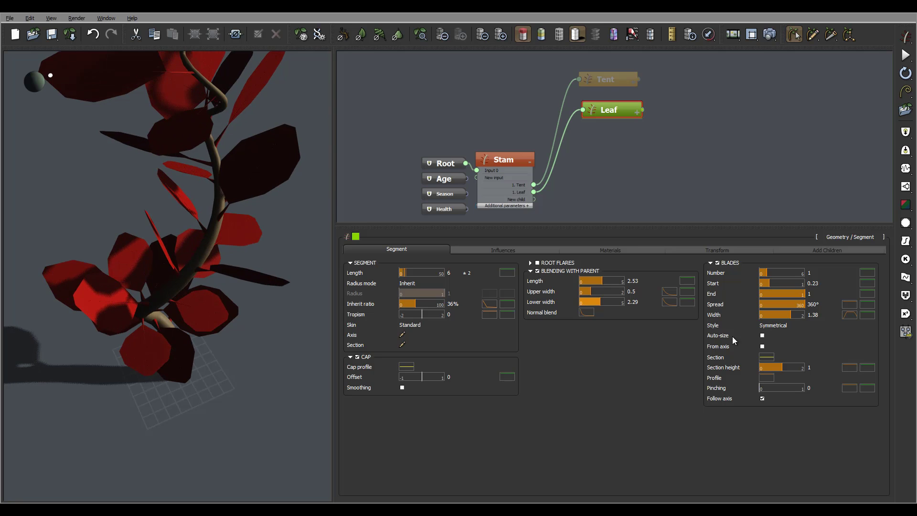
drag(135, 252, 232, 341)
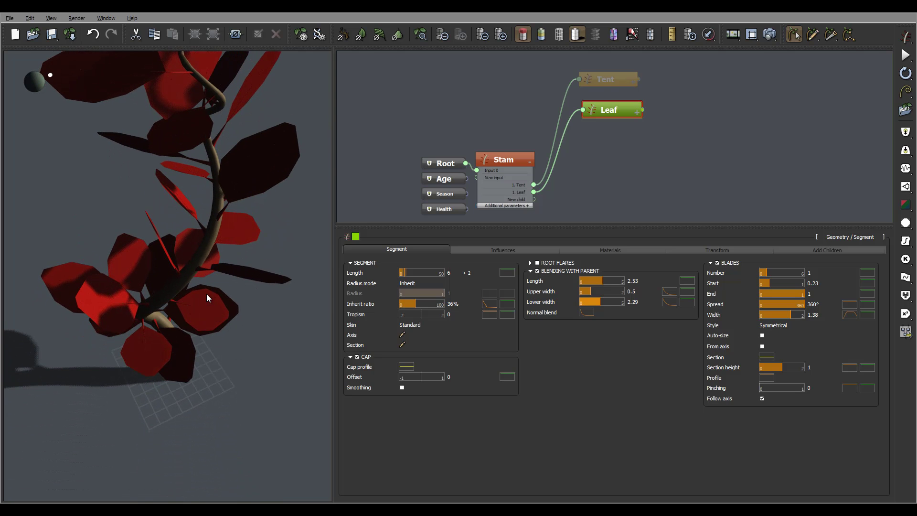
drag(202, 301, 190, 273)
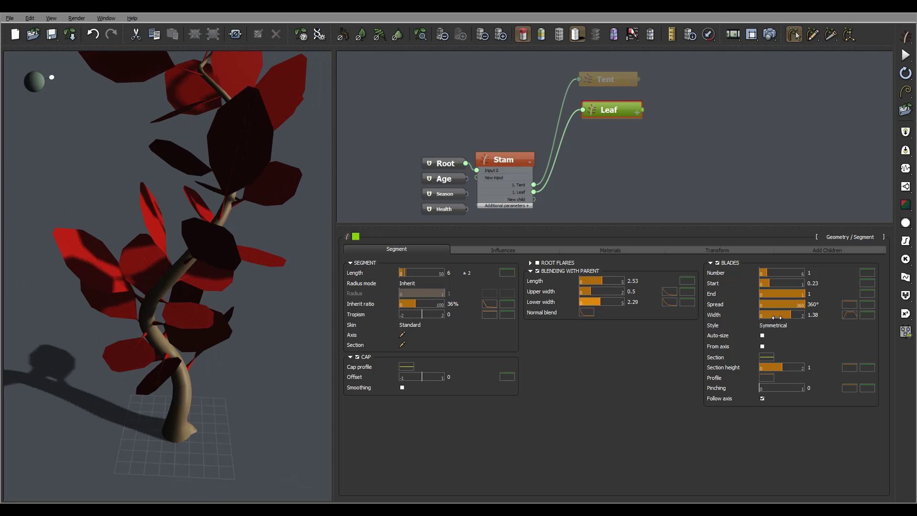
drag(255, 299, 399, 305)
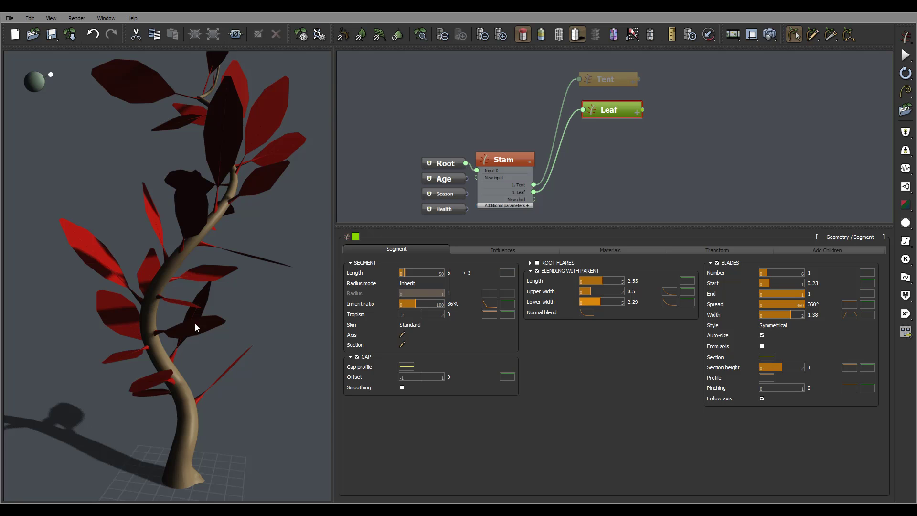
drag(114, 273, 248, 272)
drag(193, 370, 194, 383)
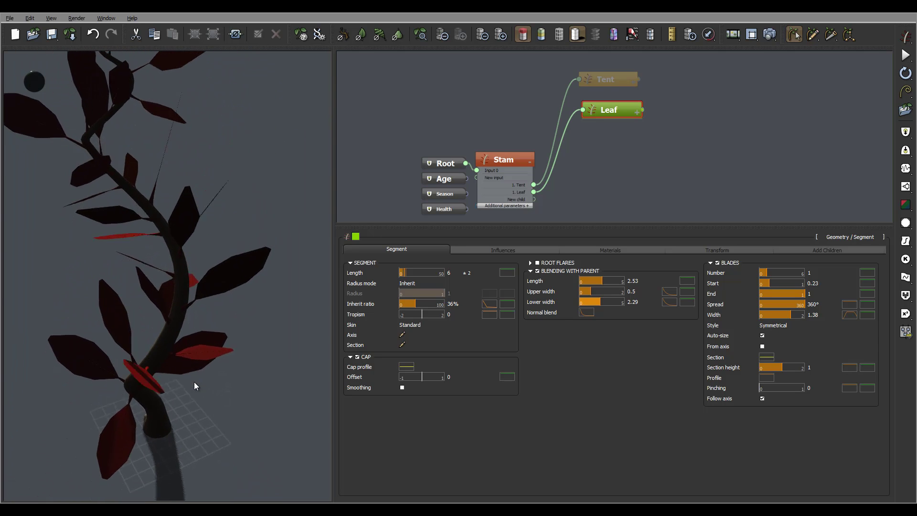
In the blades' section curve, add a keypoint at about X 0.12, Y -0.02 and lower the start keypoint to about -0.4.
click(768, 357)
drag(569, 279, 610, 223)
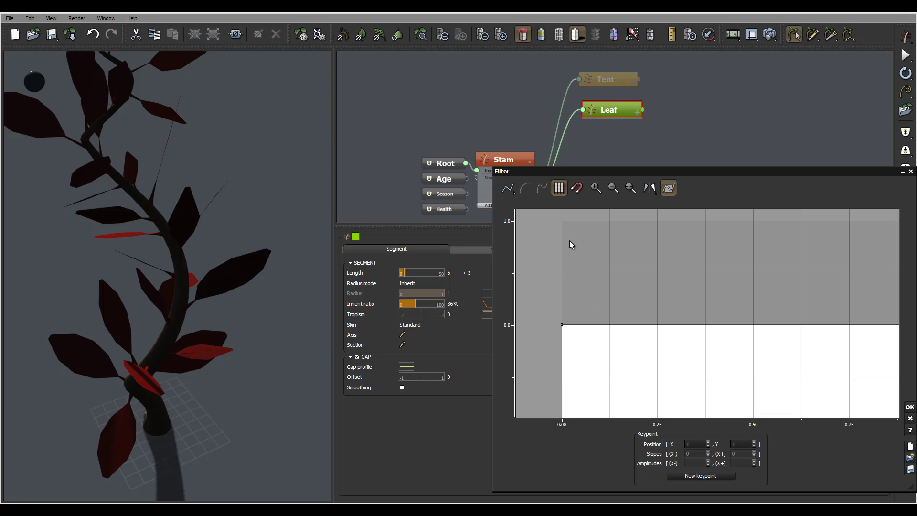
drag(640, 347, 635, 294)
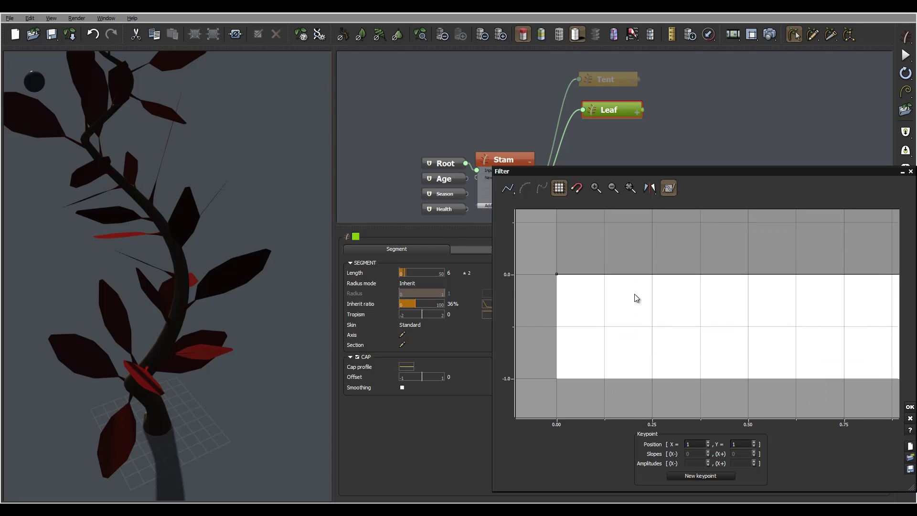
click(602, 277)
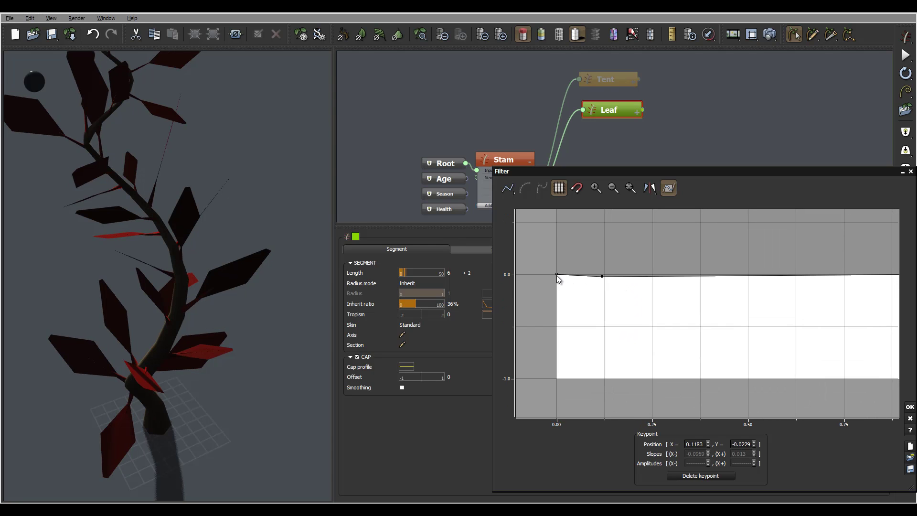
drag(558, 275, 559, 310)
drag(603, 277, 597, 275)
drag(280, 326, 185, 360)
Add a section curve keypoint at about X 0.72, Y -0.01 and lower the end keypoint to about -0.3.
drag(721, 337, 522, 331)
drag(748, 268, 642, 269)
click(679, 294)
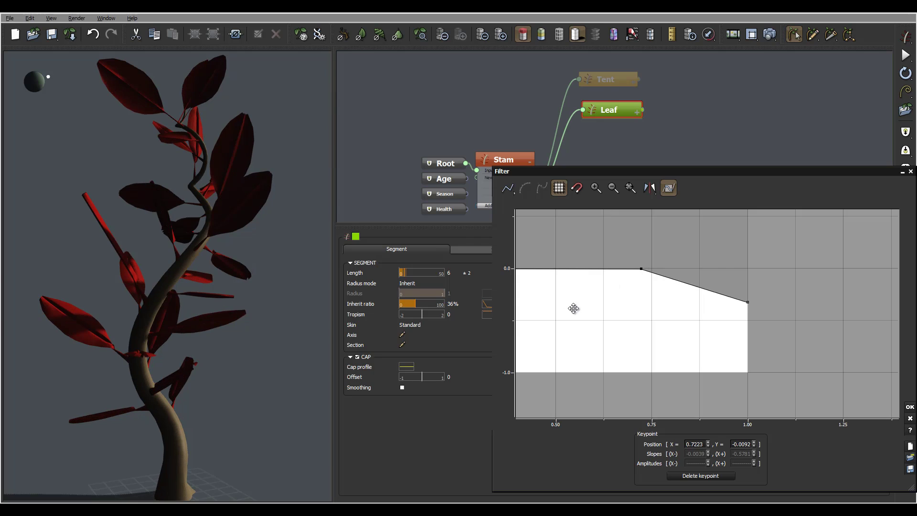
middle_drag(576, 309, 746, 300)
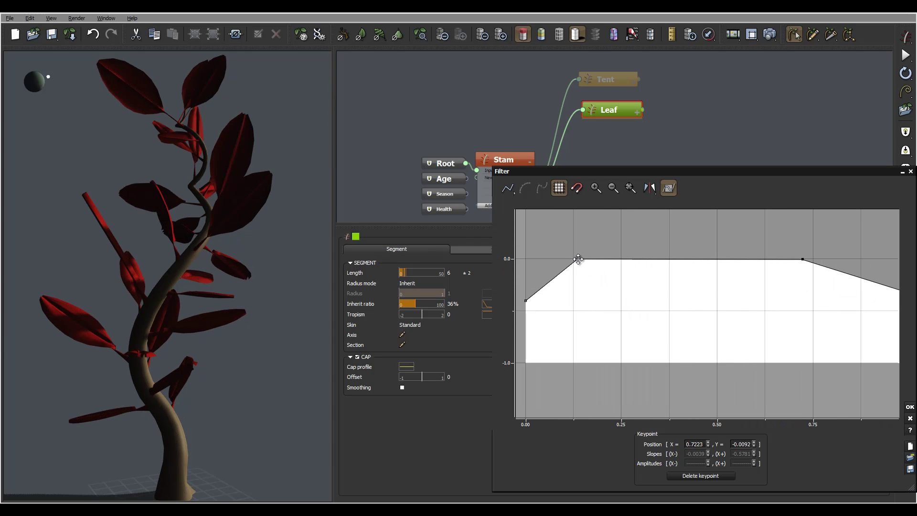
Move the section curve's second keypoint to X 0.24, Y 0, smooth the curve, and set the slope at X 0.72 to about -0.88.
drag(578, 259, 619, 259)
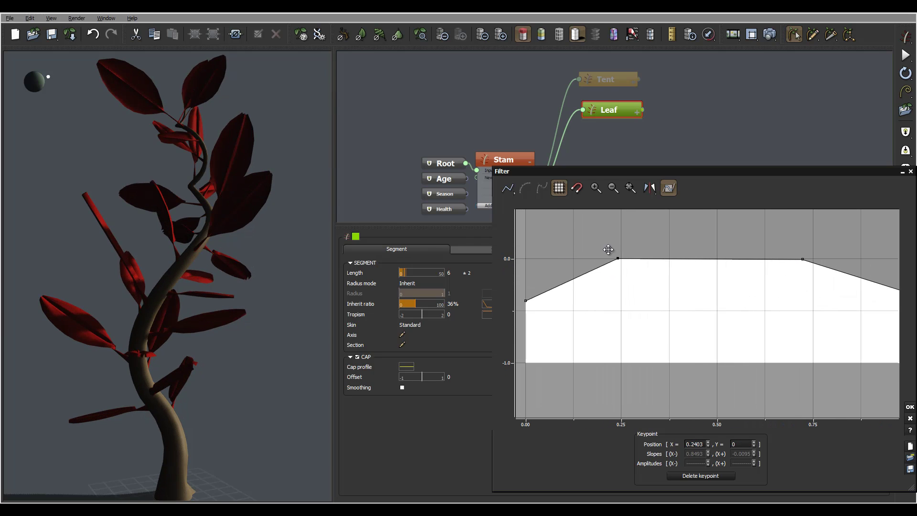
click(525, 188)
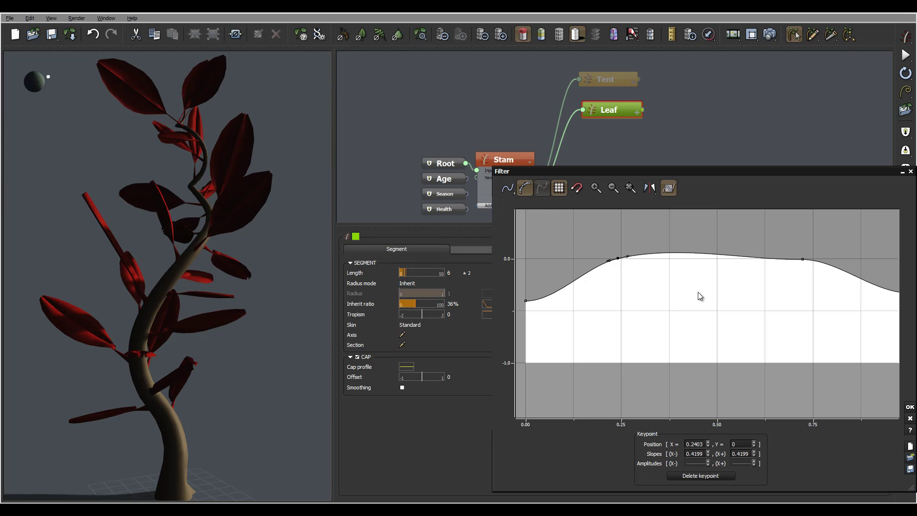
click(804, 260)
drag(814, 260, 813, 264)
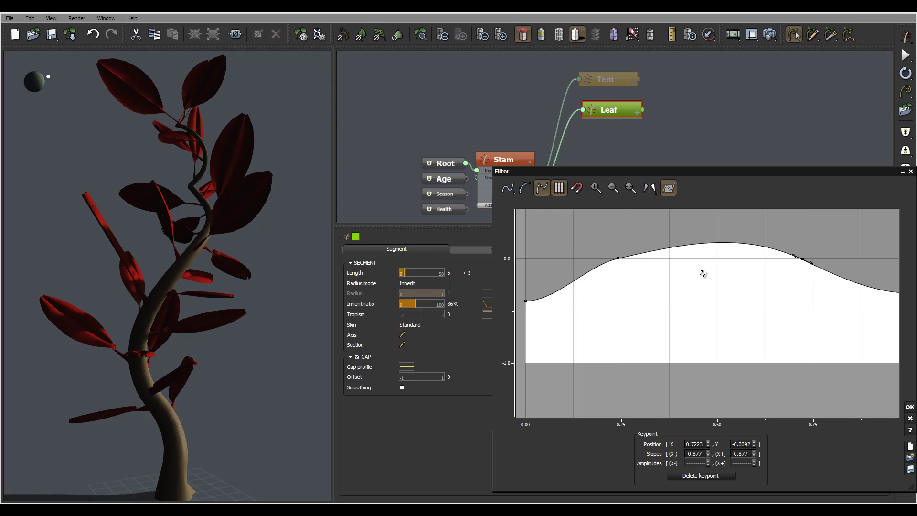
Adjust the section curve's end tangents, giving the start keypoint a slope of about 1.29 and the end keypoint about -1.05.
drag(720, 284, 818, 277)
click(624, 293)
click(624, 293)
drag(633, 292, 641, 289)
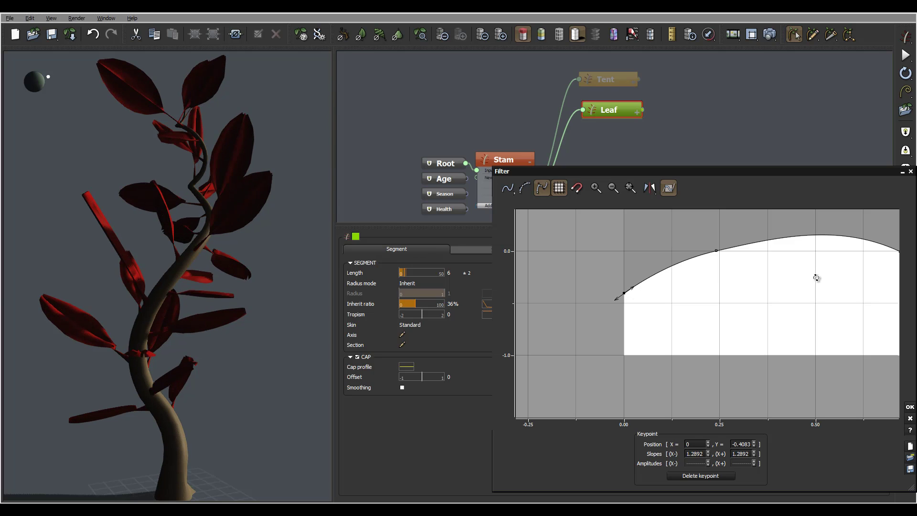
drag(830, 280, 630, 286)
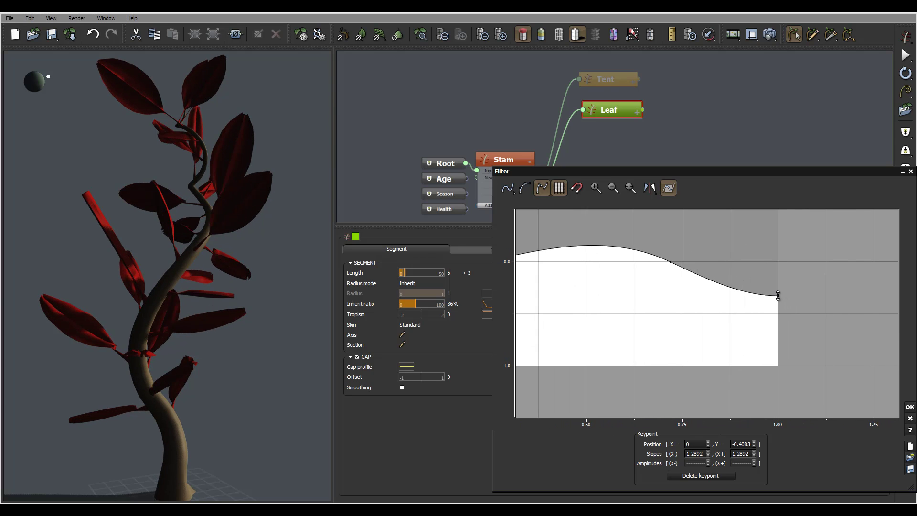
drag(774, 296, 732, 279)
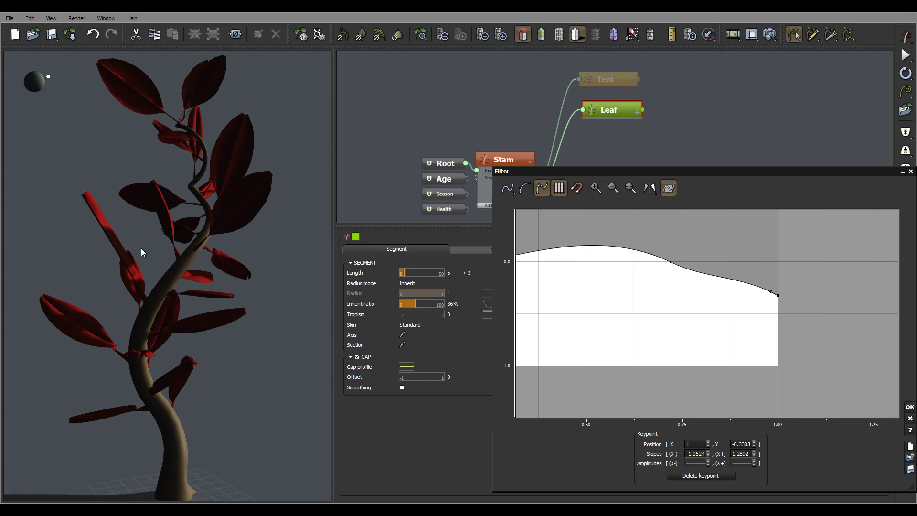
Raise the section curve's start keypoint to about -0.3 and end keypoint to about -0.17, flatten the X 0.72 tangent, and accept the curve.
right_drag(144, 251, 319, 289)
drag(319, 293, 174, 311)
drag(646, 286, 723, 287)
drag(570, 307, 570, 293)
middle_drag(792, 302, 570, 301)
drag(731, 296, 718, 276)
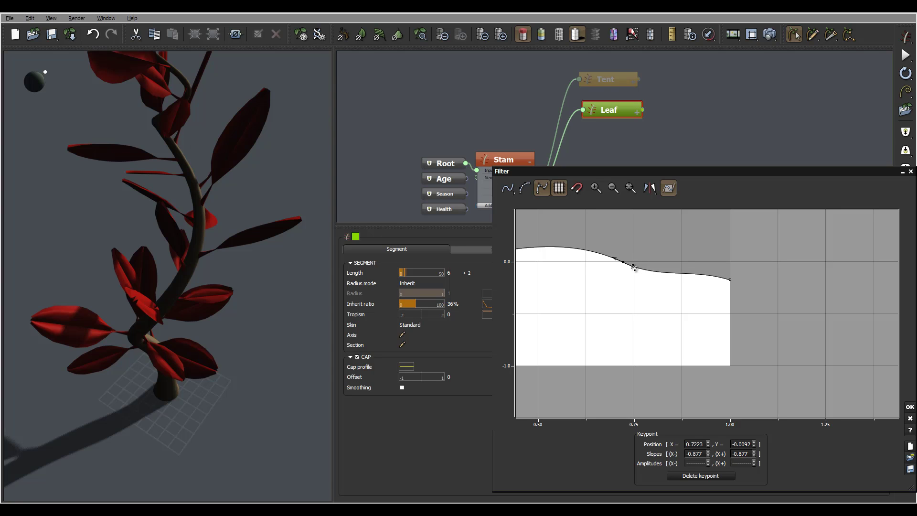
drag(634, 267, 637, 263)
drag(295, 292, 156, 245)
click(910, 407)
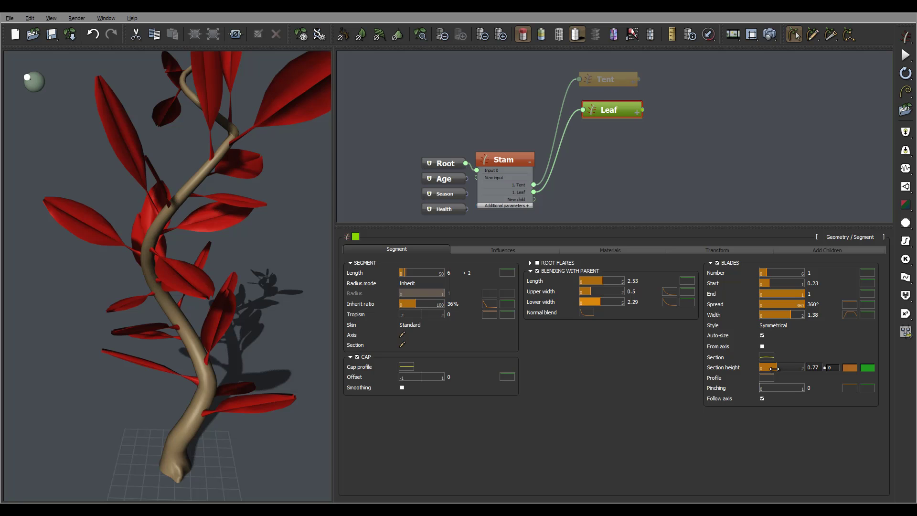
Set the blades' section height to 0.69 and check the leaves' curvature from several angles.
drag(774, 368, 118, 284)
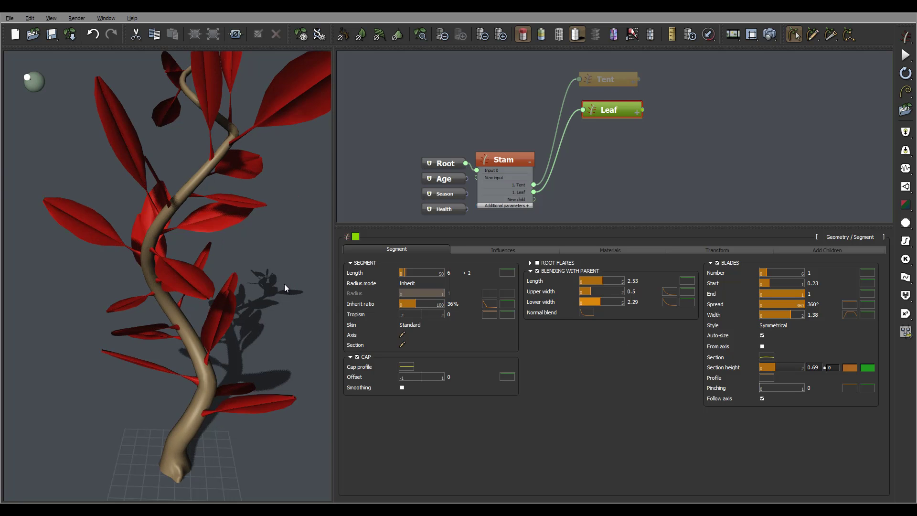
right_drag(285, 284, 238, 262)
drag(239, 267, 252, 302)
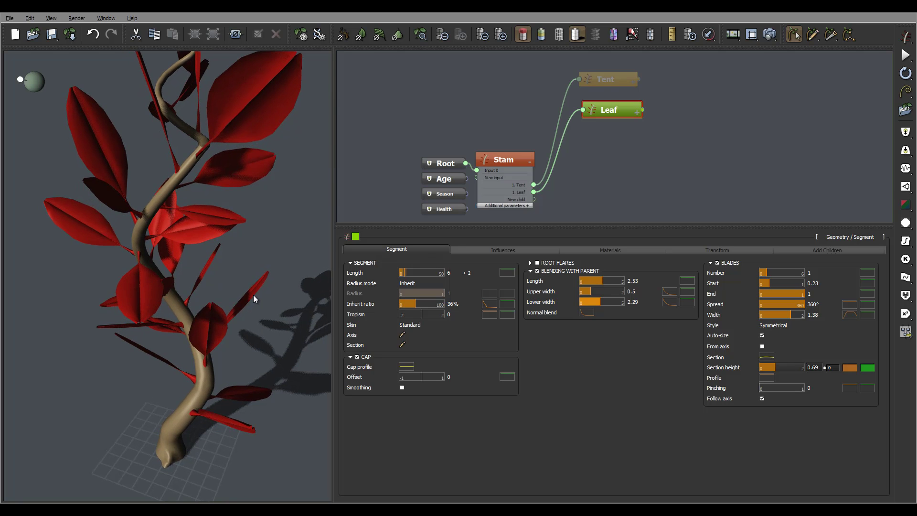
right_drag(20, 288, 110, 274)
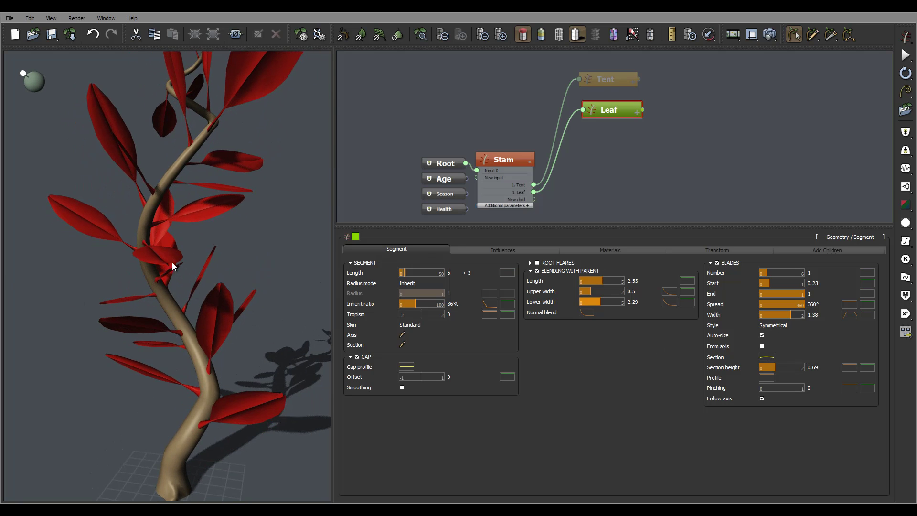
drag(172, 260, 164, 313)
drag(226, 318, 218, 290)
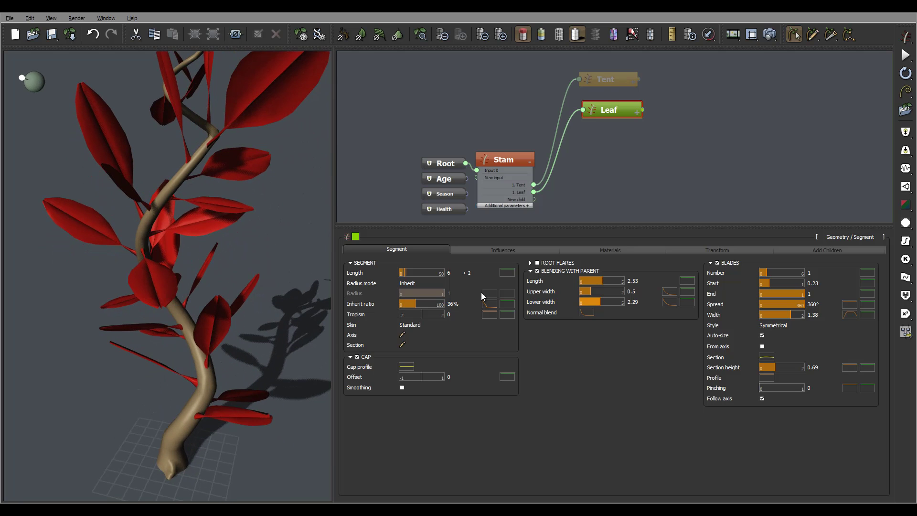
In the blades' section height profile, add a keypoint at about X 0.13, Y 1 and lower the start keypoint to about 0.
click(850, 367)
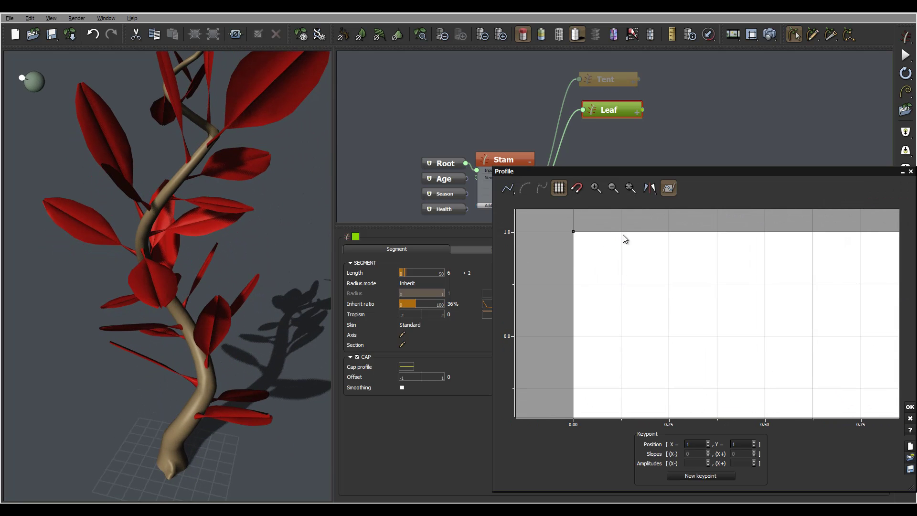
click(598, 238)
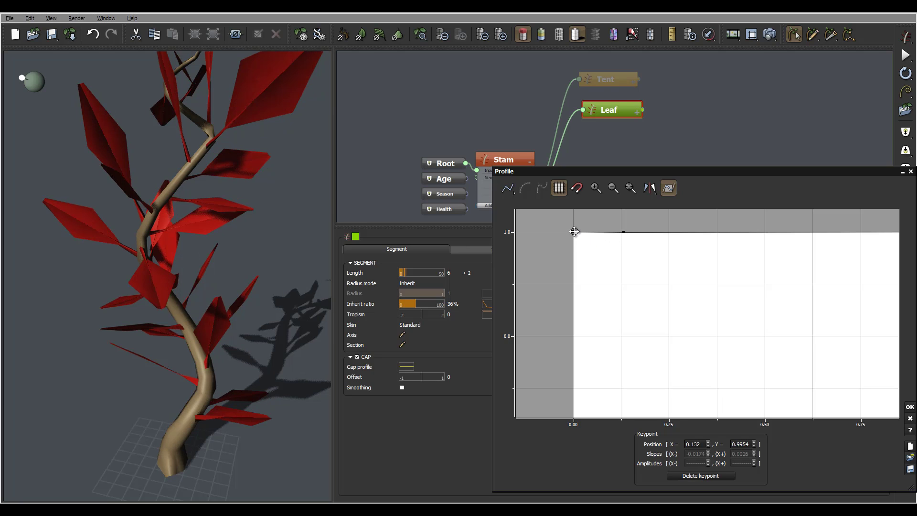
drag(574, 231, 561, 336)
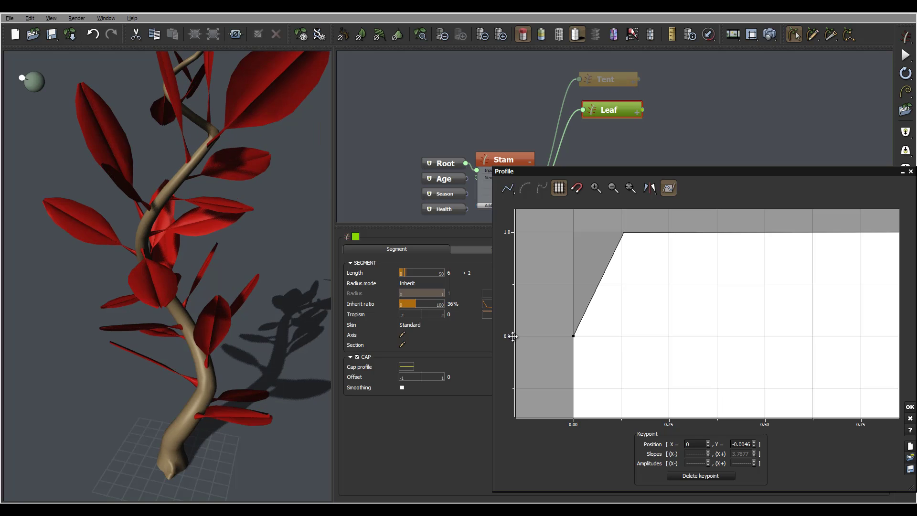
drag(121, 266, 148, 286)
Add a section height profile keypoint at about X 0.88, Y 1, lower the end keypoint to about 0, and accept the profile.
drag(762, 312, 558, 321)
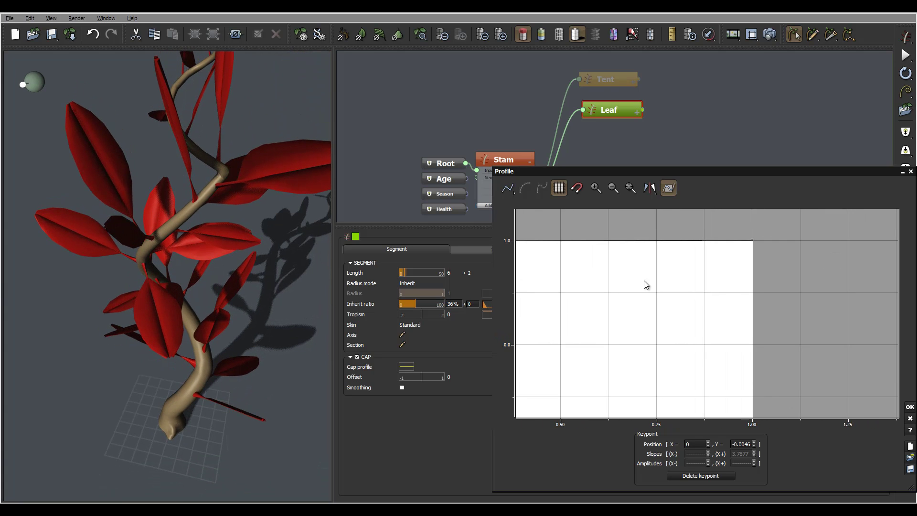
double_click(705, 240)
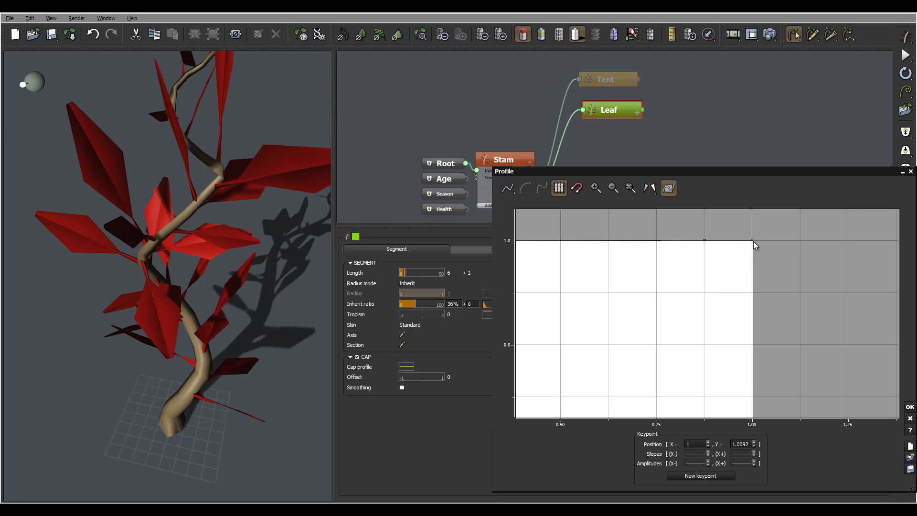
drag(753, 241, 764, 345)
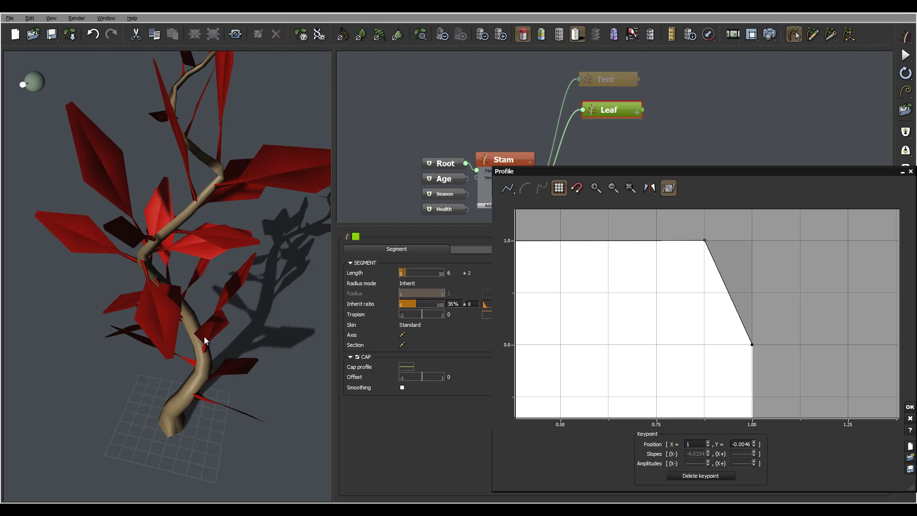
right_drag(205, 336, 214, 274)
mouse_move(210, 214)
mouse_down()
mouse_move(105, 293)
mouse_move(136, 276)
mouse_move(271, 303)
mouse_move(220, 255)
mouse_move(131, 221)
mouse_move(147, 224)
mouse_move(153, 325)
mouse_up()
drag(205, 284, 163, 258)
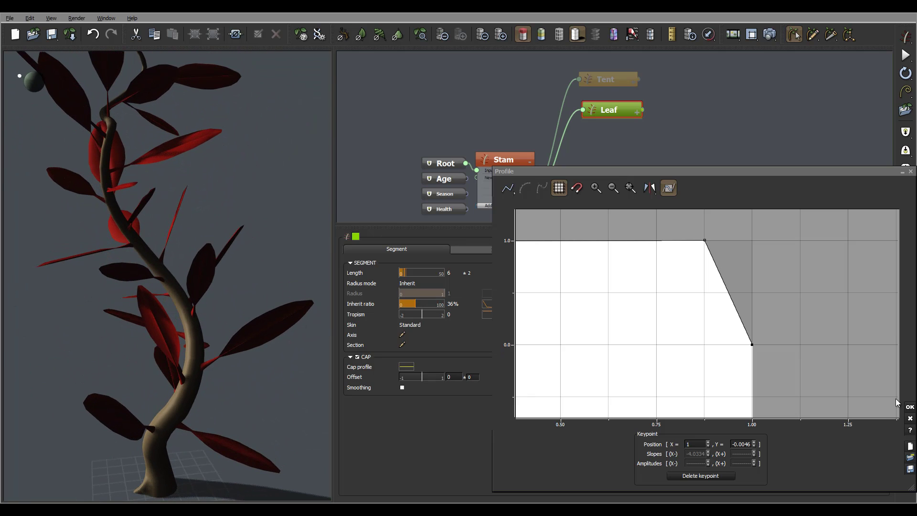
click(908, 407)
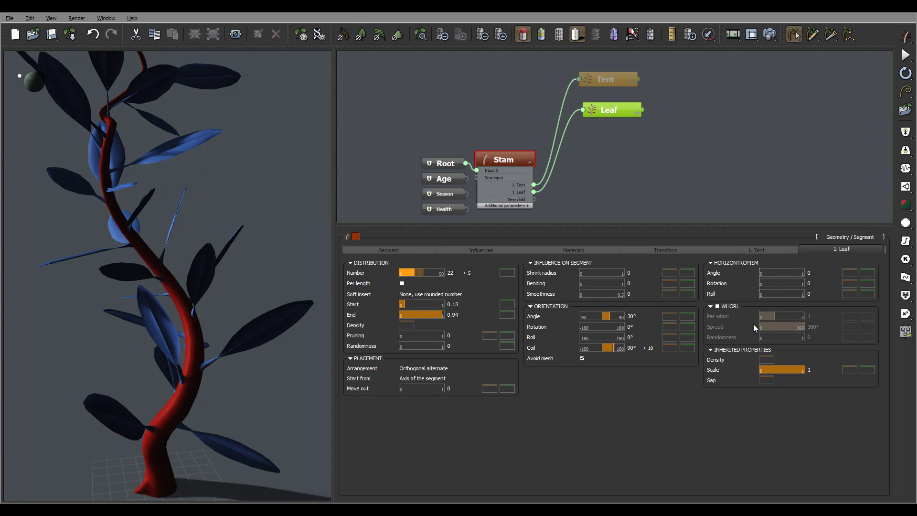
Try a rotation of -68° for the leaves on the Stam segment, and reset the rotation to 0°.
drag(157, 210, 162, 189)
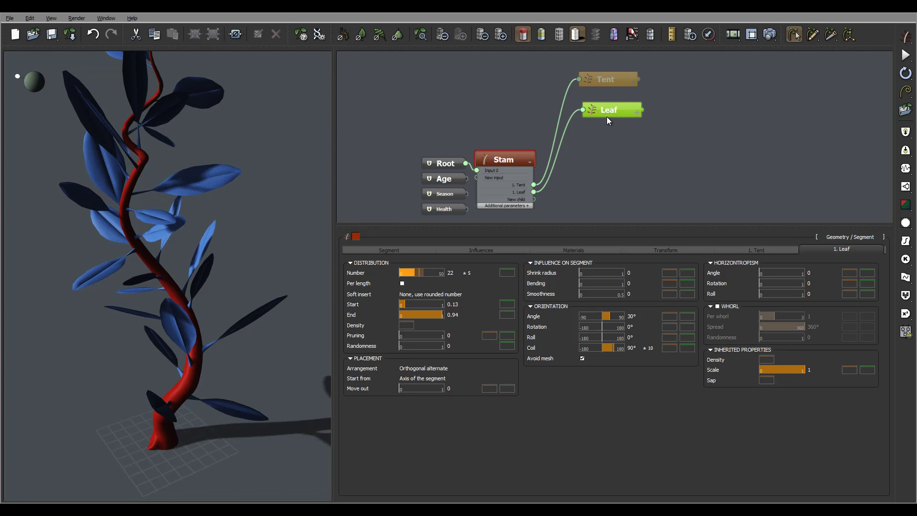
drag(71, 193, 24, 249)
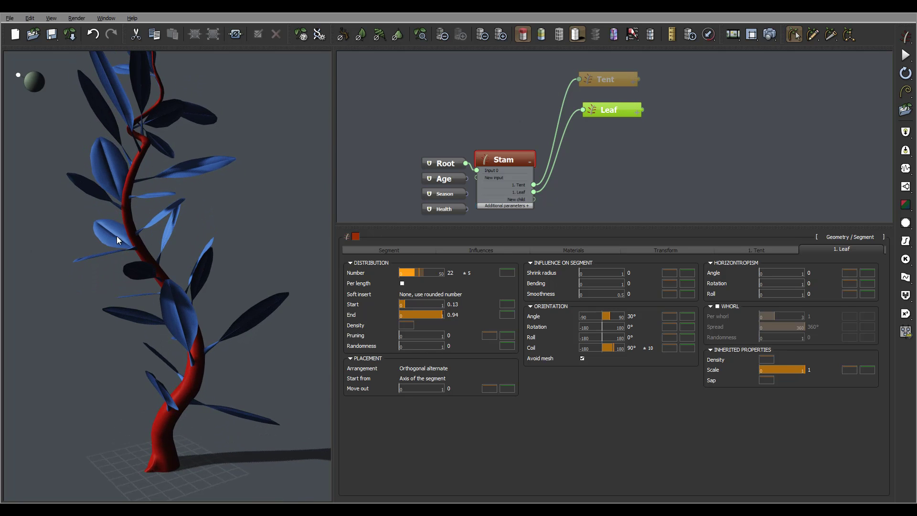
mouse_move(132, 235)
mouse_down()
mouse_move(153, 235)
mouse_move(139, 241)
mouse_up()
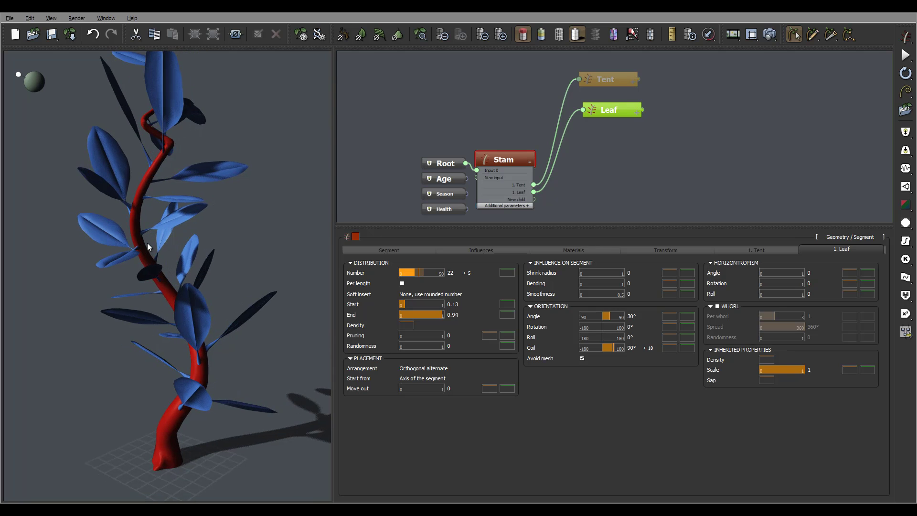
drag(225, 236, 247, 251)
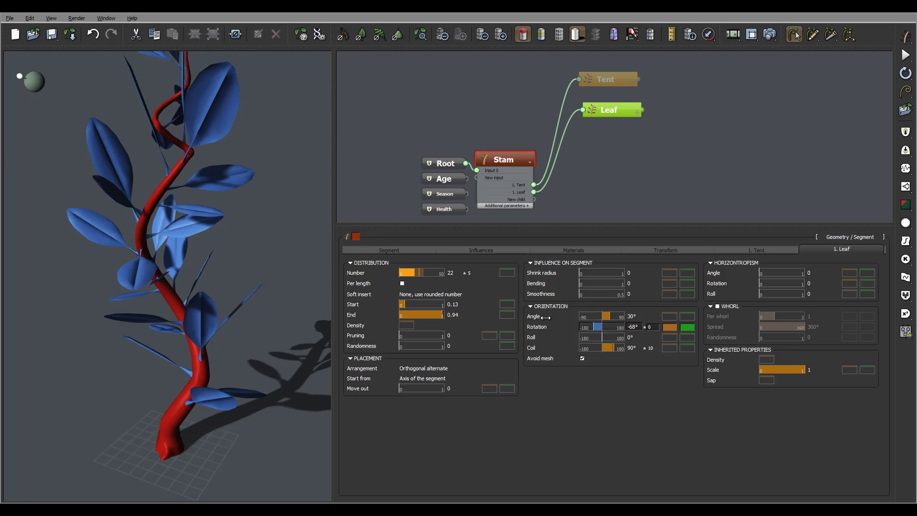
drag(306, 291, 282, 333)
click(687, 328)
text(0)
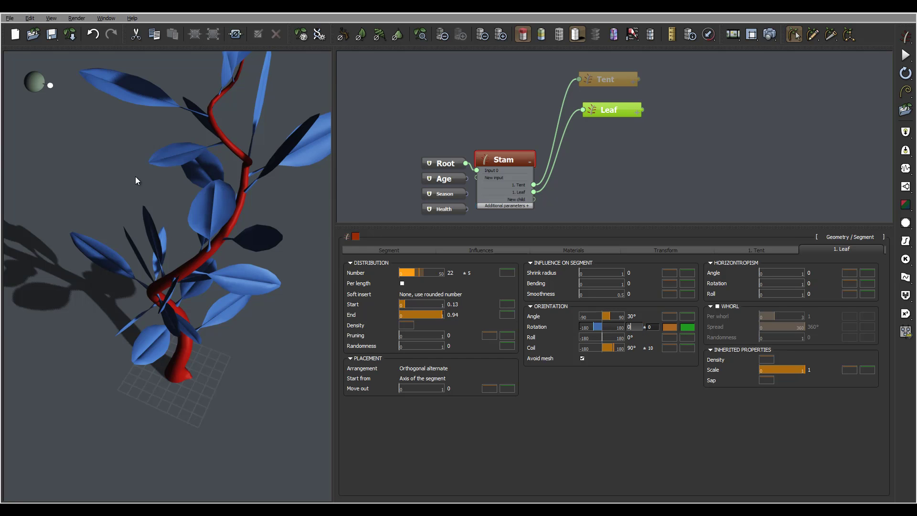
Set the leaves' orientation angle on the Stam segment to 60° and inspect them along the stem.
drag(201, 223, 69, 188)
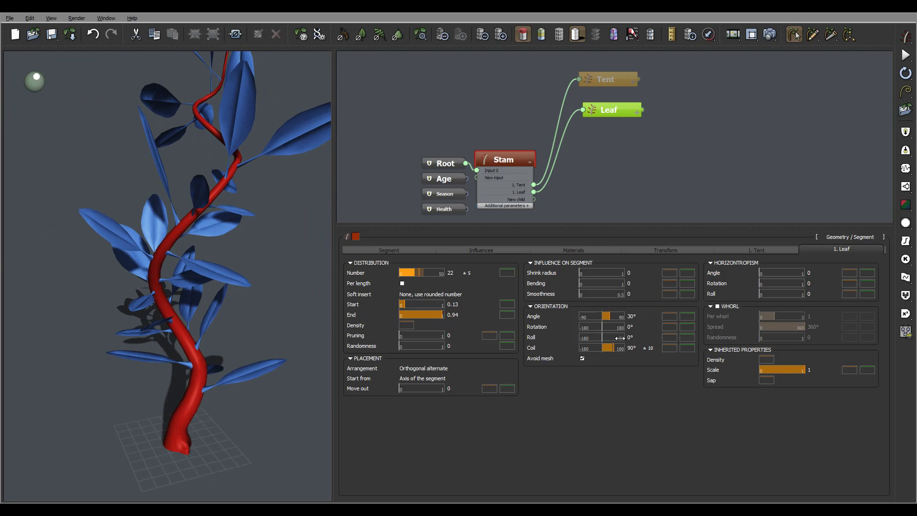
click(605, 319)
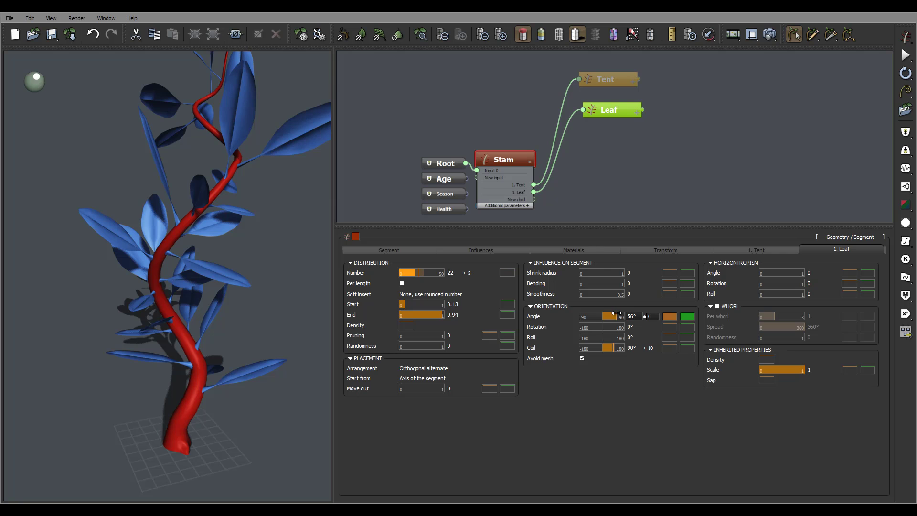
right_drag(191, 247, 285, 236)
drag(286, 237, 291, 195)
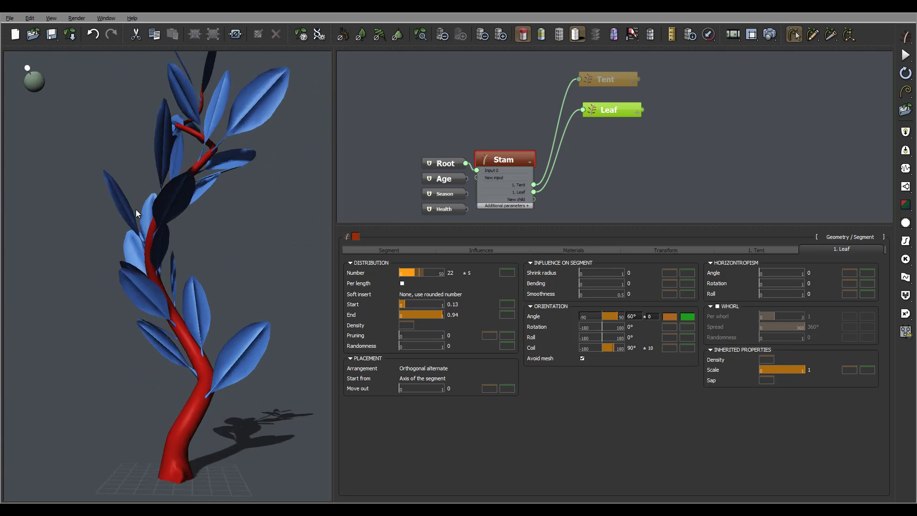
drag(136, 210, 193, 378)
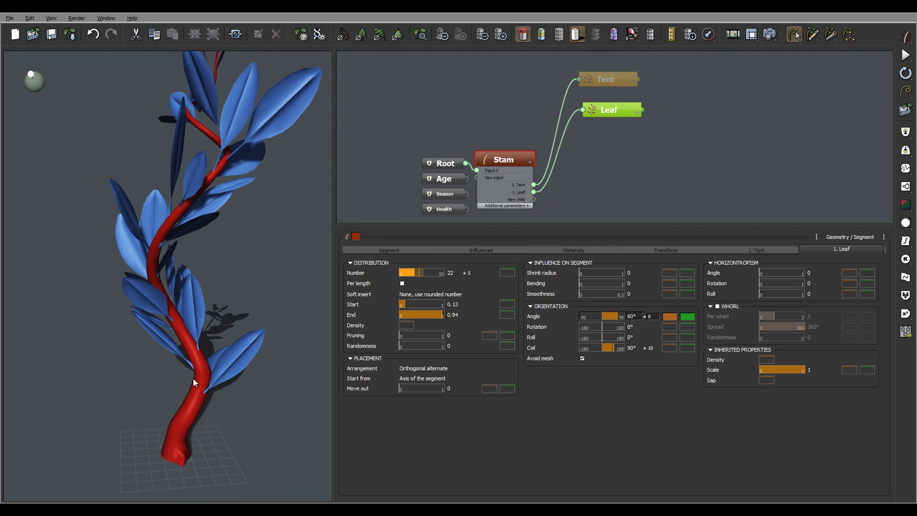
Set the Leaf segment's tropism to 15 and inspect the leaves from another side.
click(627, 109)
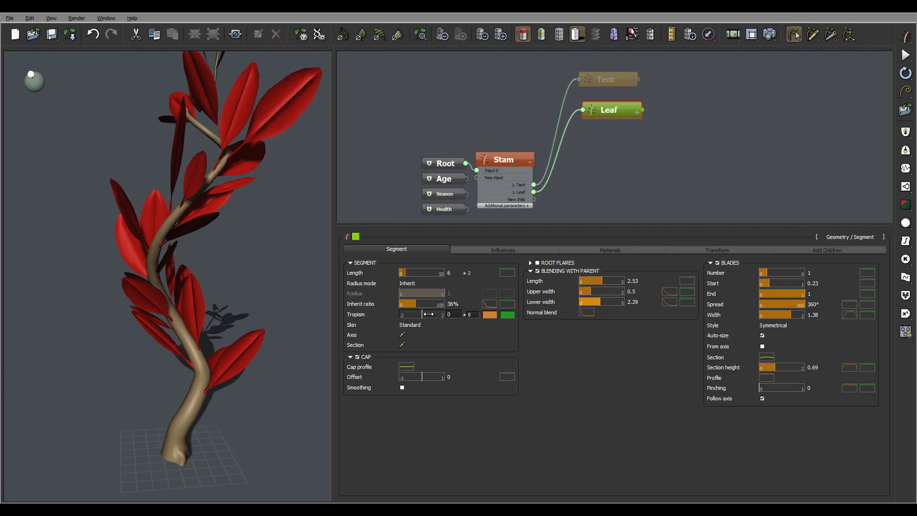
text(8)
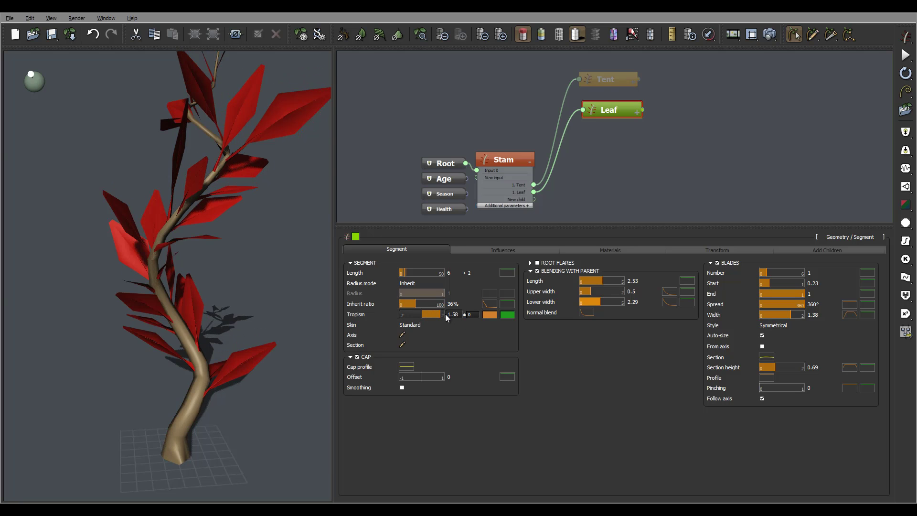
drag(233, 283, 225, 299)
click(453, 314)
double_click(454, 313)
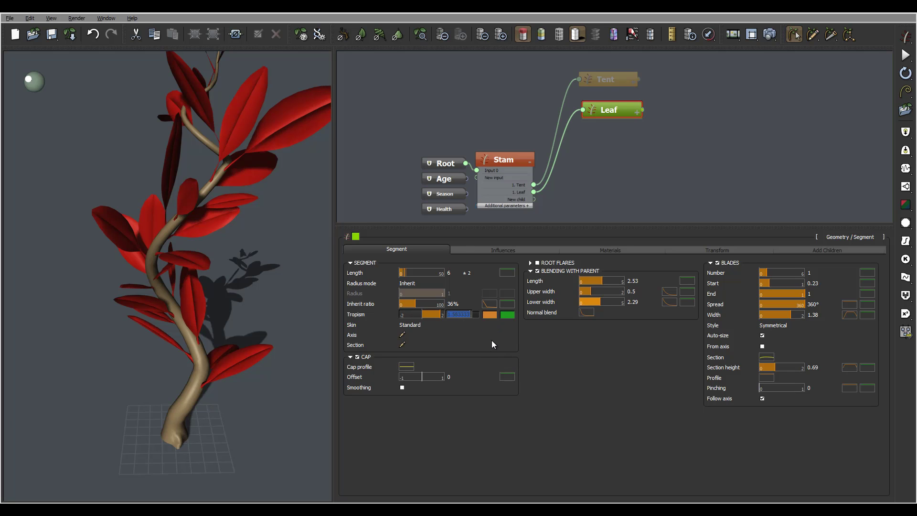
text(15)
key(Return)
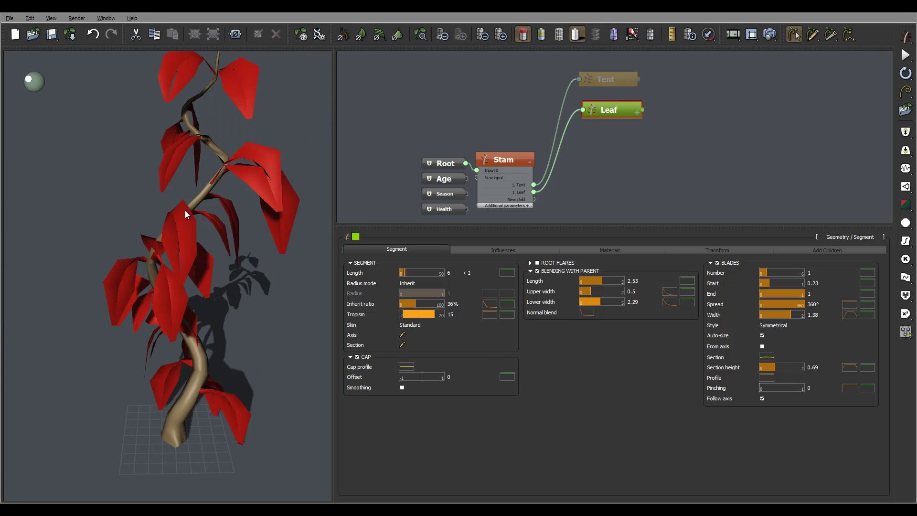
drag(252, 230, 329, 196)
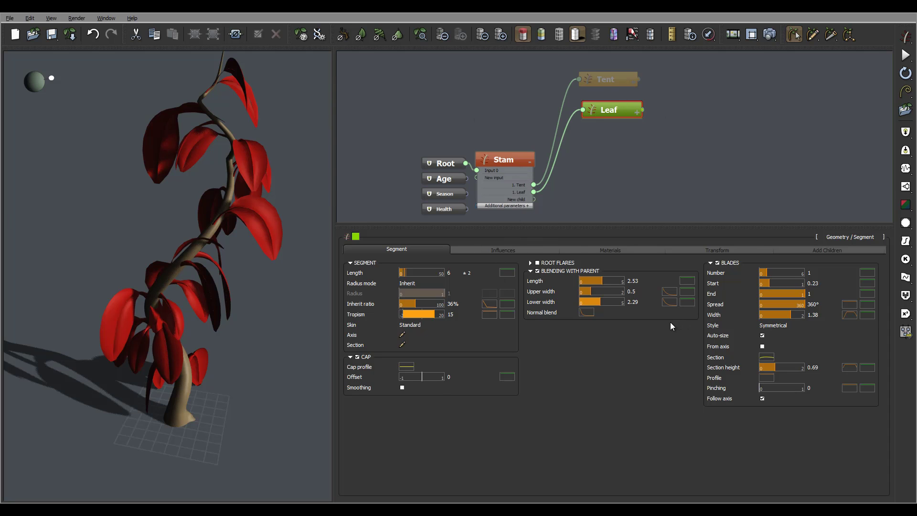
Set the leaves' orientation angle on the Stam segment to 15° and inspect the leaves from another side.
click(519, 192)
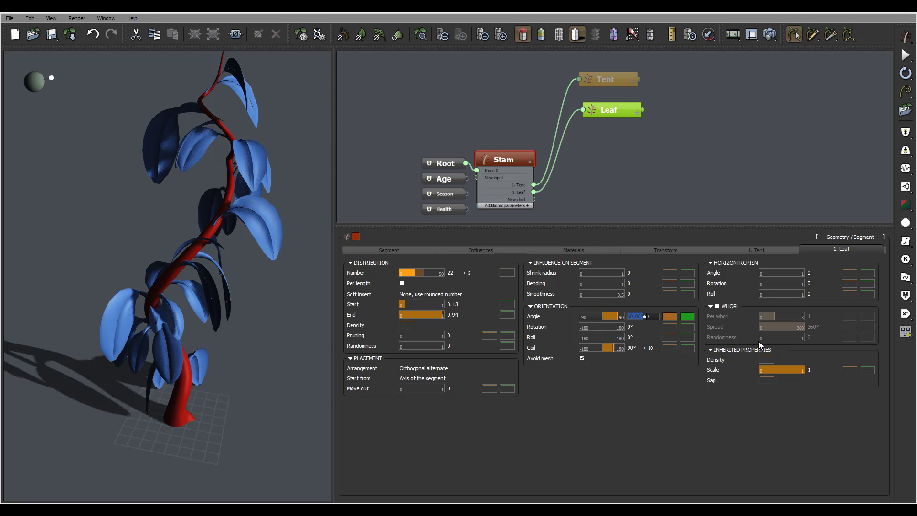
key(Return)
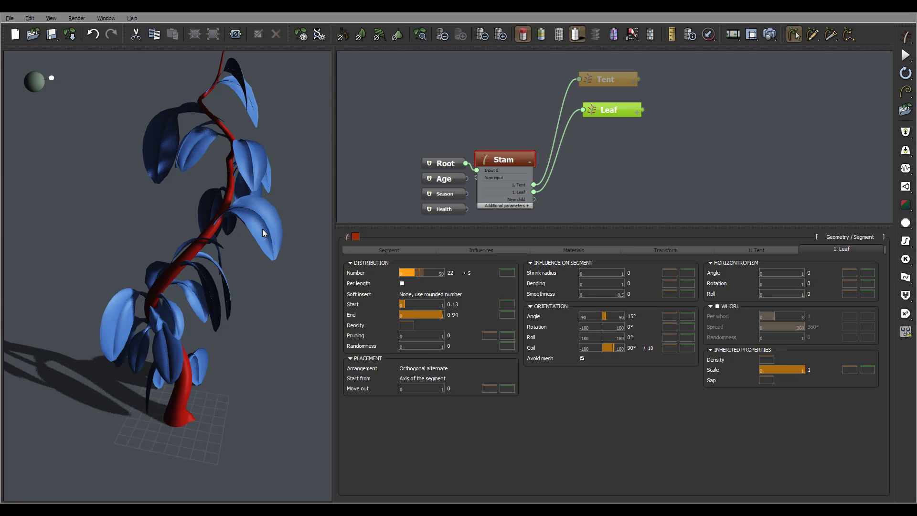
drag(259, 230, 176, 174)
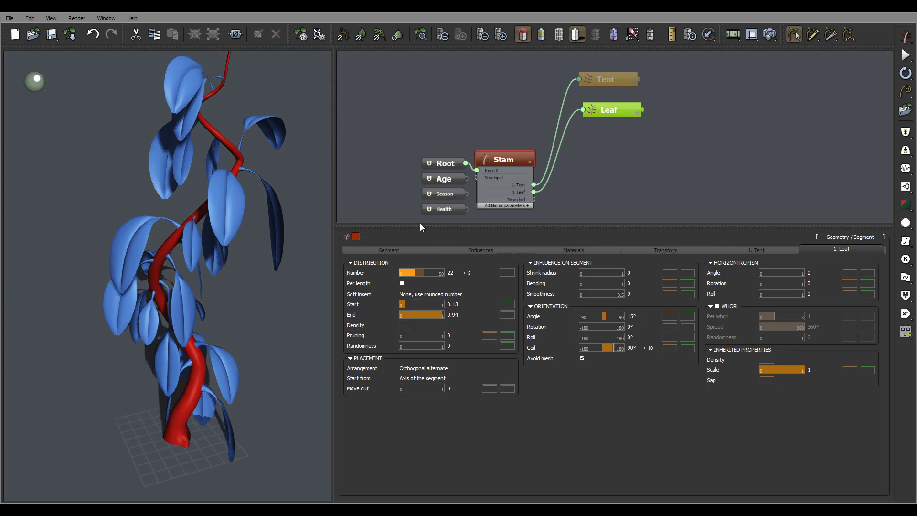
Set the Leaf segment's tropism to 5 with a variation of 1 and inspect the leaves around the stem.
click(627, 108)
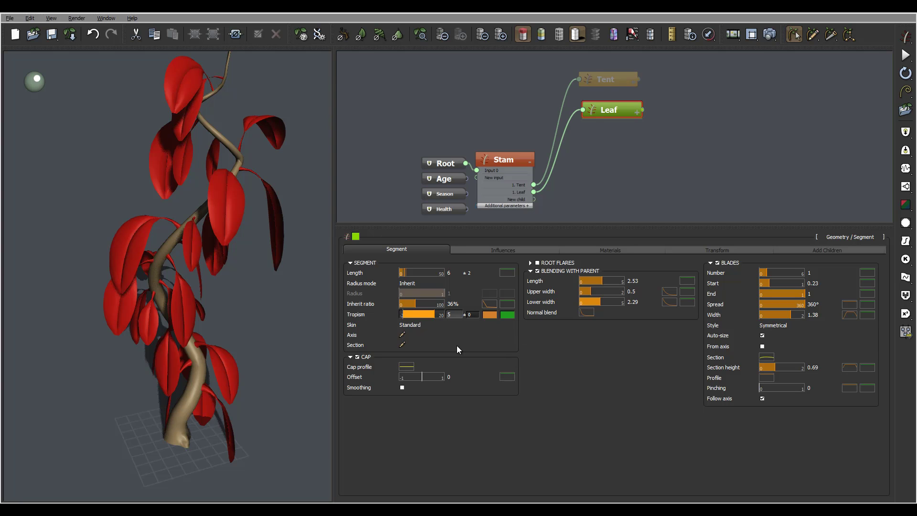
drag(150, 210, 306, 312)
click(462, 318)
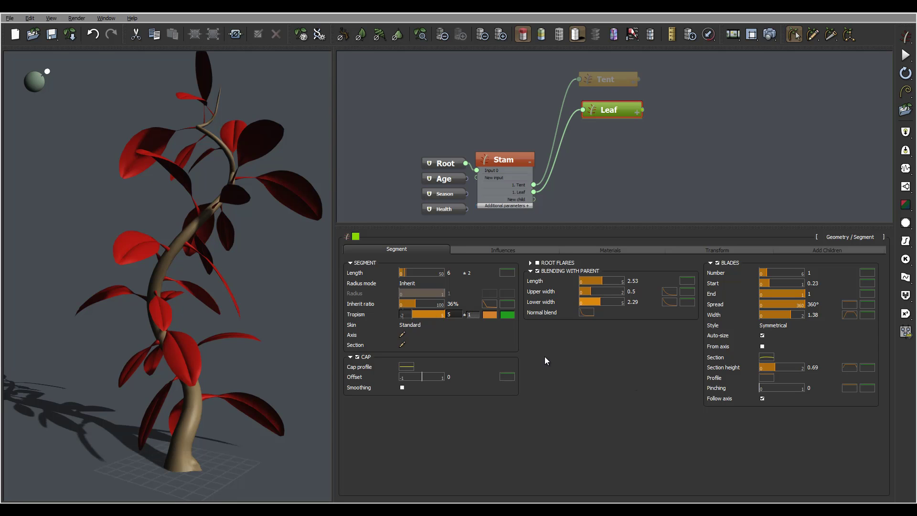
drag(171, 213, 85, 151)
drag(279, 190, 242, 181)
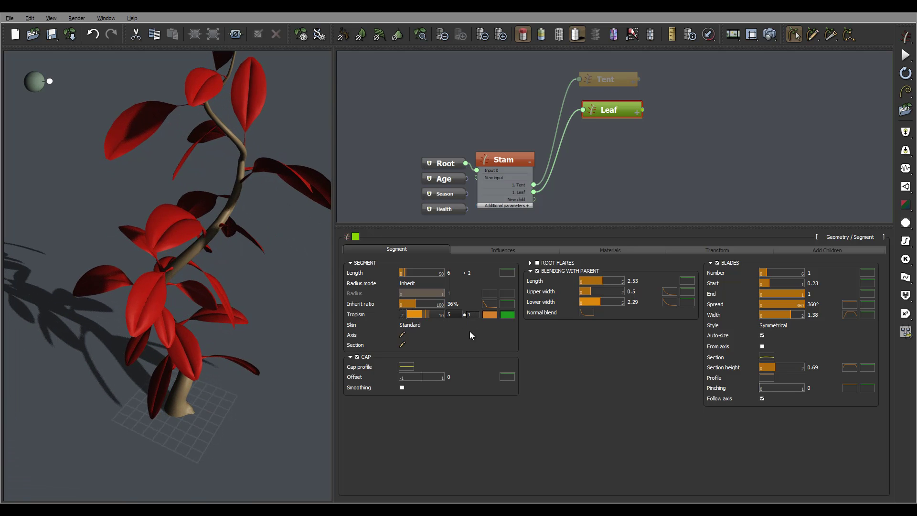
In the Leaf tropism profile, add a keypoint at about X 0.5, Y 0.99 and lower the end keypoint to about Y -0.5.
click(506, 316)
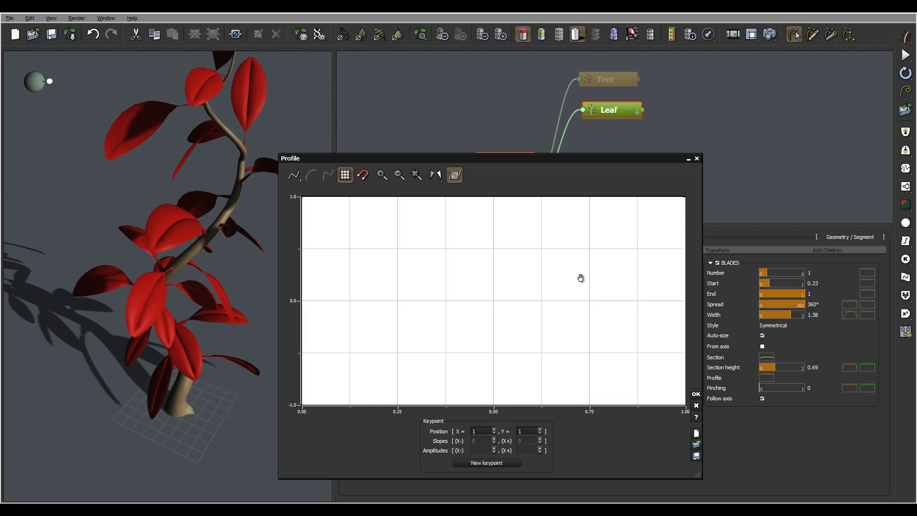
drag(579, 279, 552, 307)
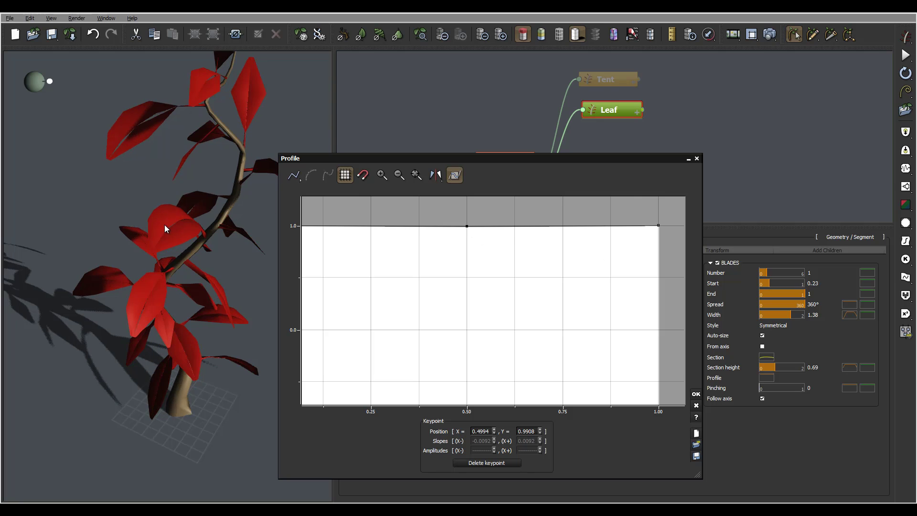
drag(659, 226, 658, 381)
drag(240, 220, 147, 161)
drag(197, 90, 190, 184)
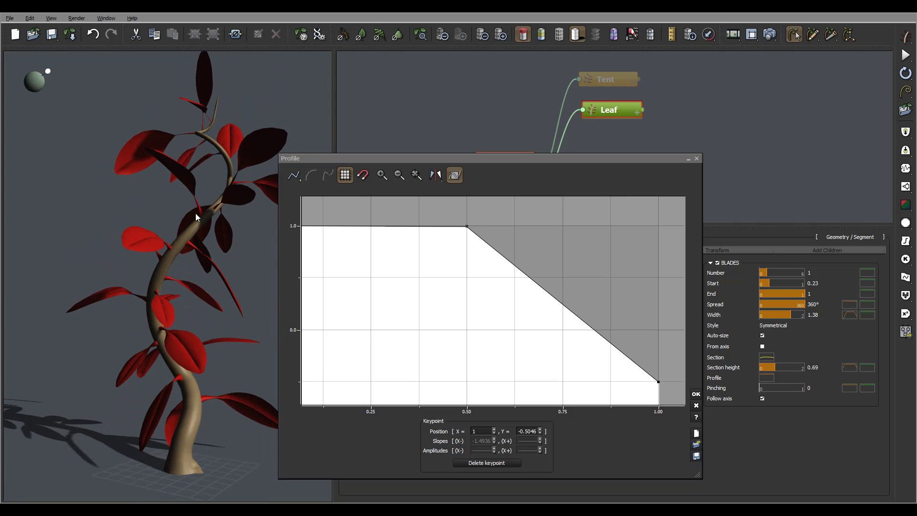
Try the tropism profile's start keypoint at about X 0.09, Y 0.99, and return it to X 0, Y about 1.01.
middle_drag(489, 277, 479, 221)
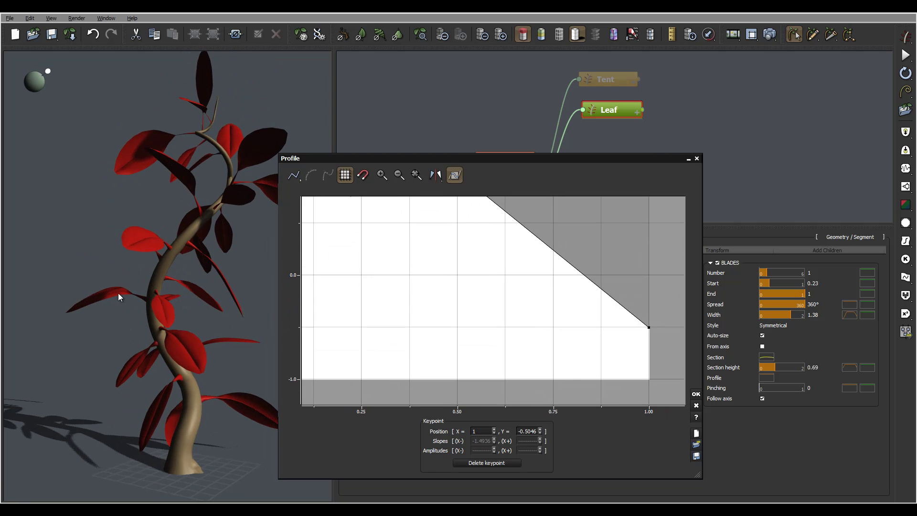
drag(119, 294, 172, 267)
drag(530, 278, 597, 343)
drag(334, 236, 369, 238)
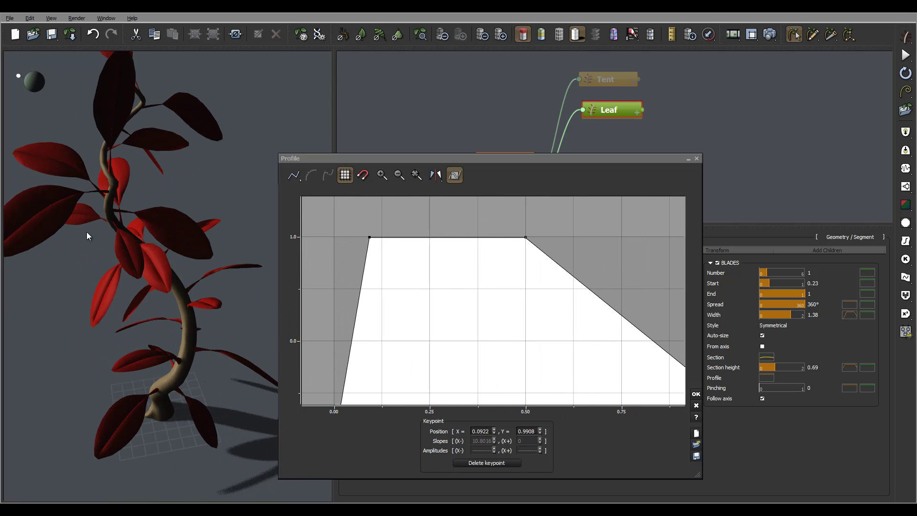
drag(95, 233, 110, 210)
drag(369, 238, 267, 229)
mouse_move(153, 190)
mouse_down()
mouse_move(143, 211)
mouse_move(174, 229)
mouse_move(195, 190)
mouse_move(158, 193)
mouse_up()
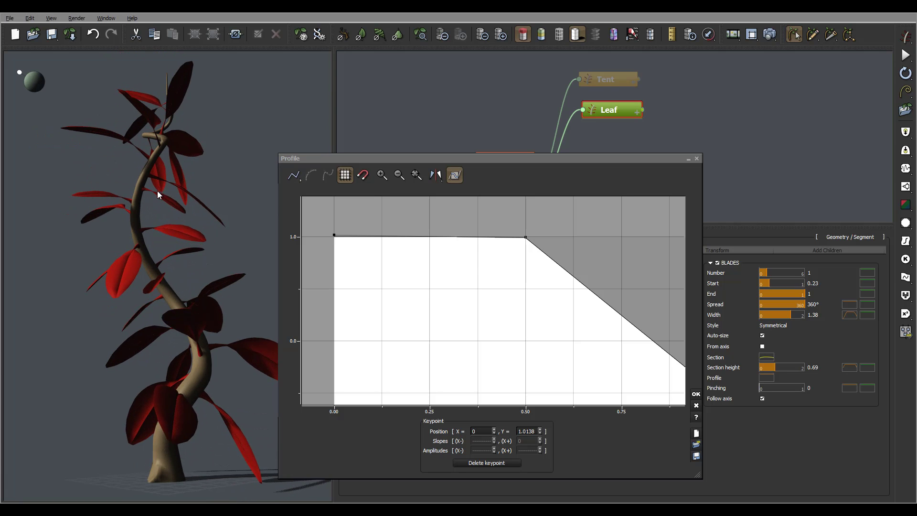
Accept the tropism profile, set the Leaf tropism to 8, and inspect how the leaves droop.
click(695, 395)
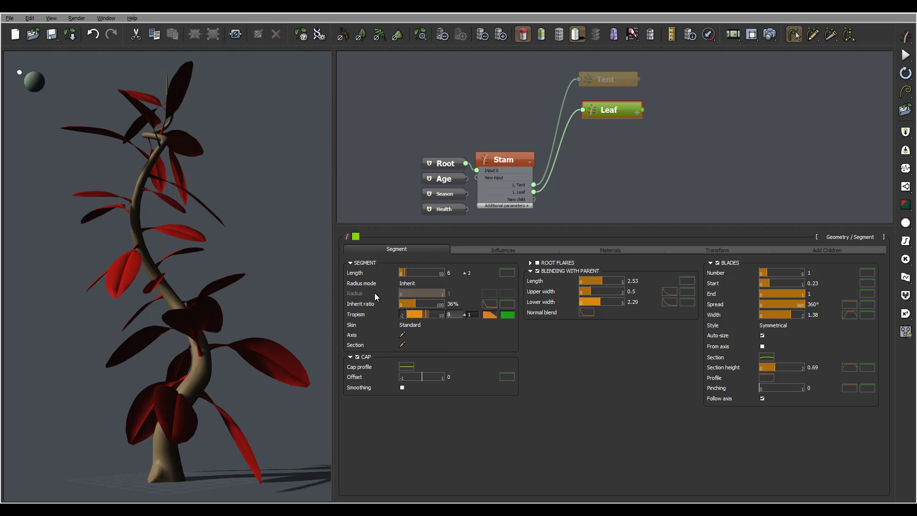
drag(258, 235, 213, 420)
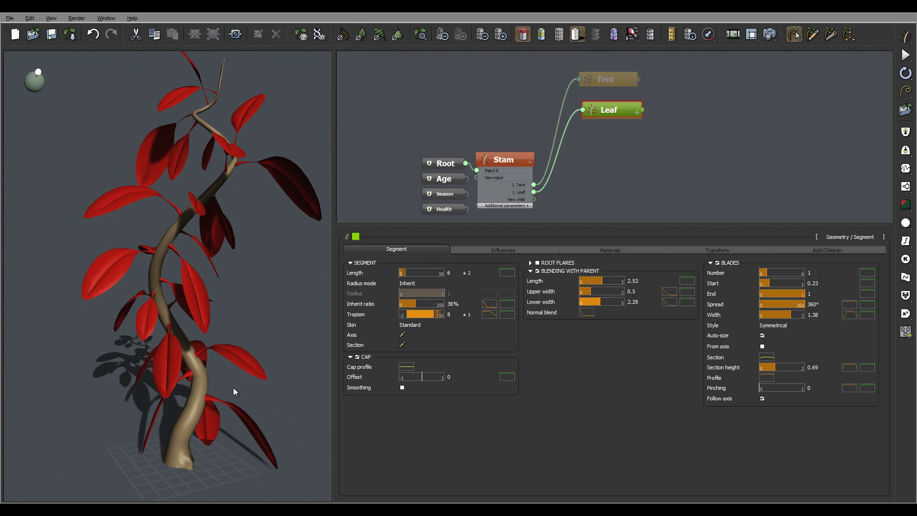
drag(225, 365, 248, 411)
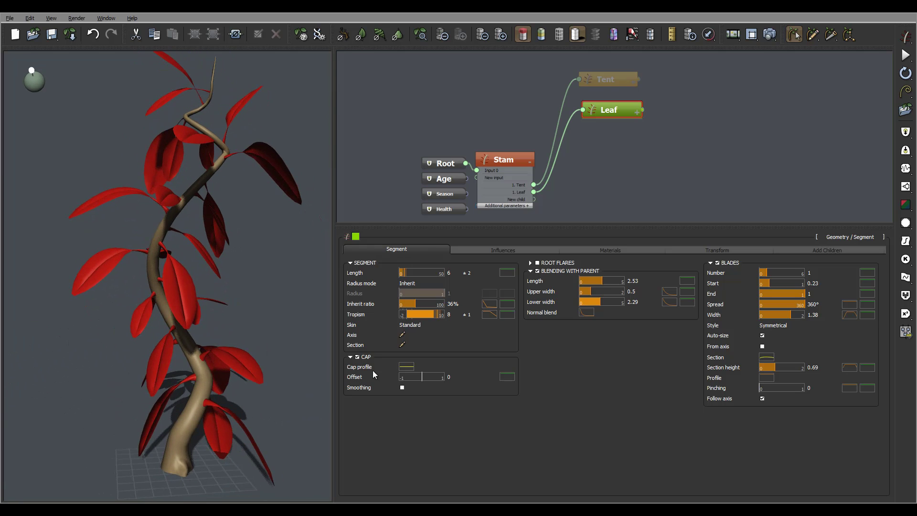
In the Leaf tropism's function of parent, place a keypoint at about X 0.14, Y 1 and a start keypoint at about Y 0.18.
click(512, 314)
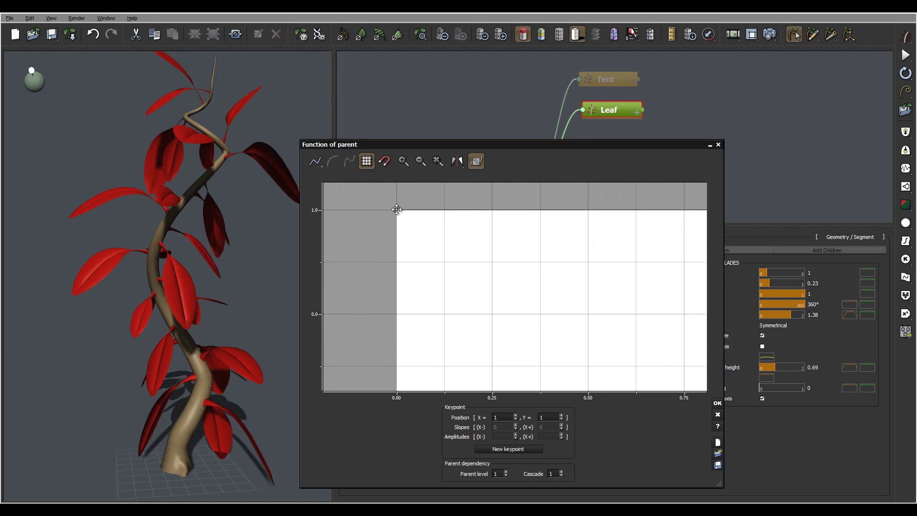
drag(397, 209, 454, 210)
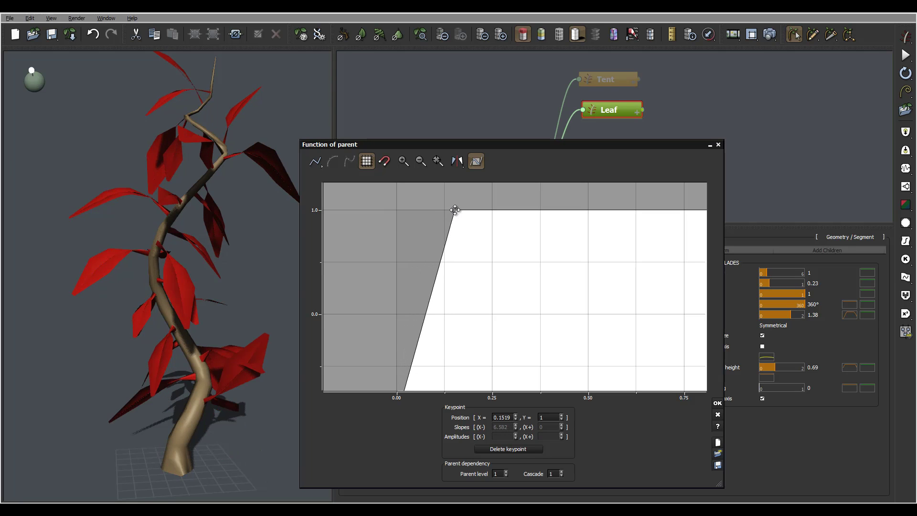
drag(455, 210, 449, 209)
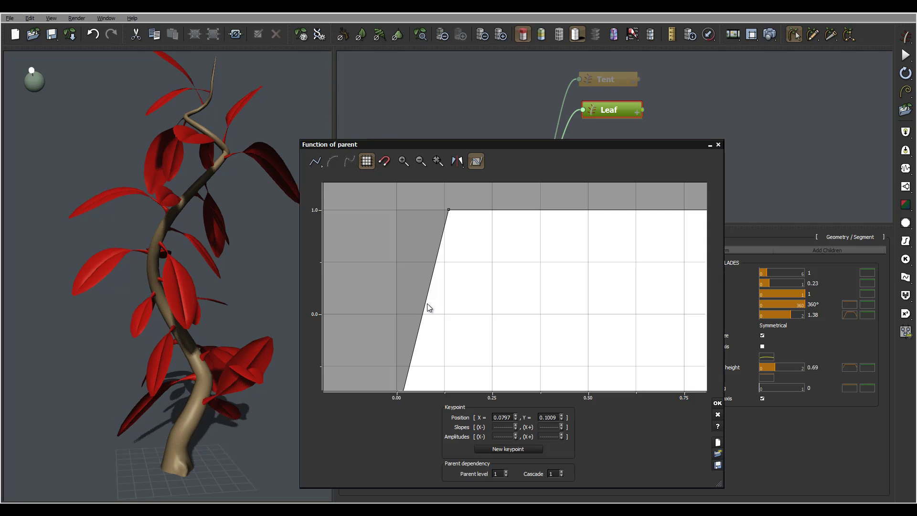
drag(428, 306, 391, 295)
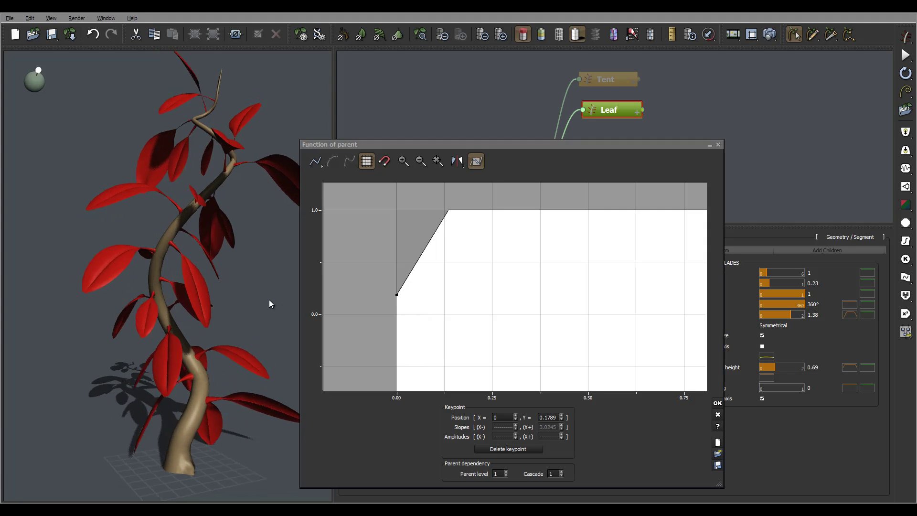
Fine-tune the start keypoint's height and the upper keypoint's X position in the tropism function of parent, accept it, and inspect the leaves.
drag(396, 295, 371, 311)
drag(542, 287, 511, 289)
drag(424, 210, 440, 210)
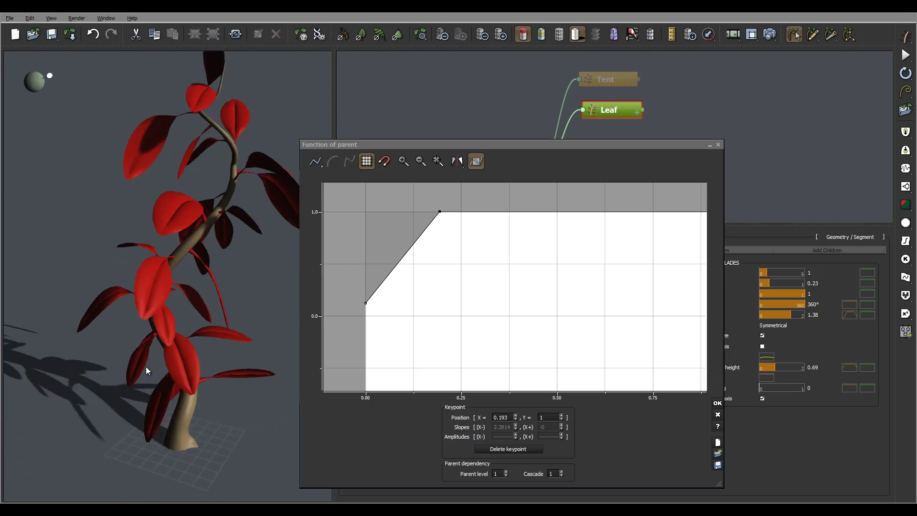
drag(438, 212, 426, 211)
drag(365, 300, 364, 288)
right_drag(184, 291, 104, 313)
drag(105, 312, 289, 254)
click(719, 404)
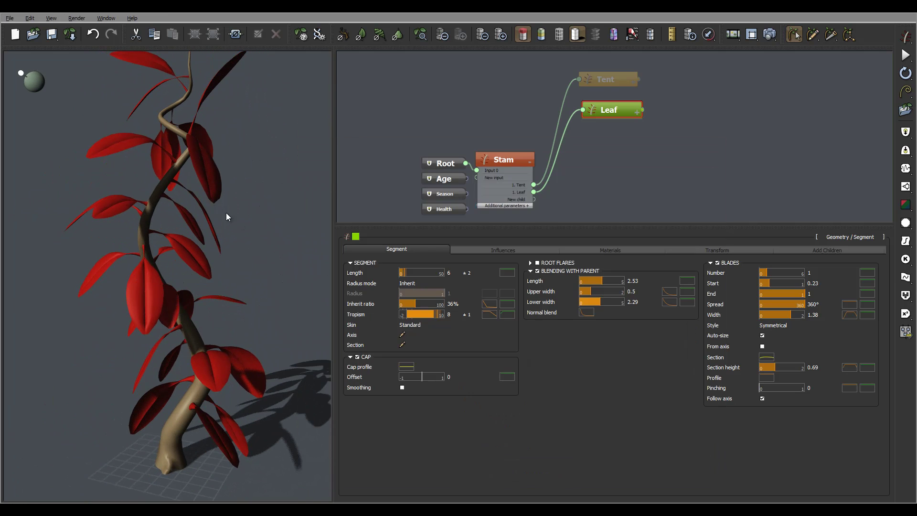
drag(234, 225, 185, 99)
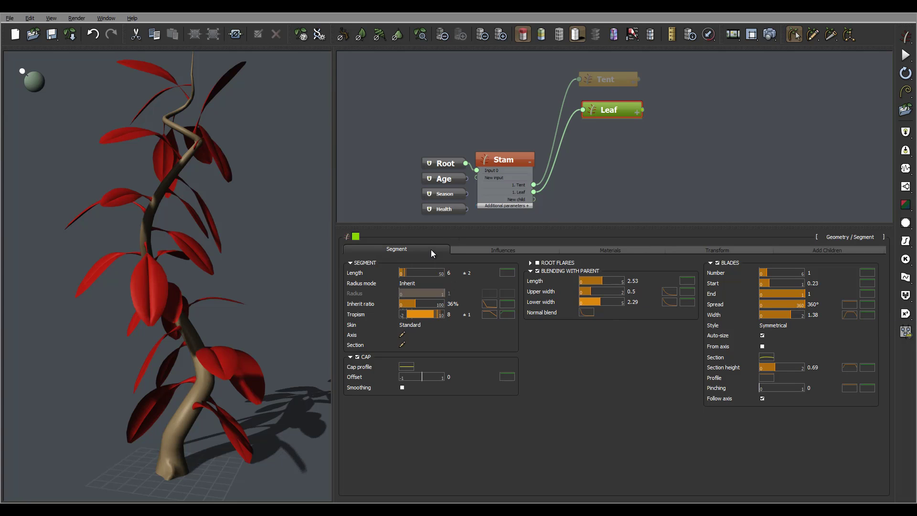
In the Leaf length's function of parent, lower the end keypoint to about Y 0.39 and inspect the leaf sizes.
click(508, 273)
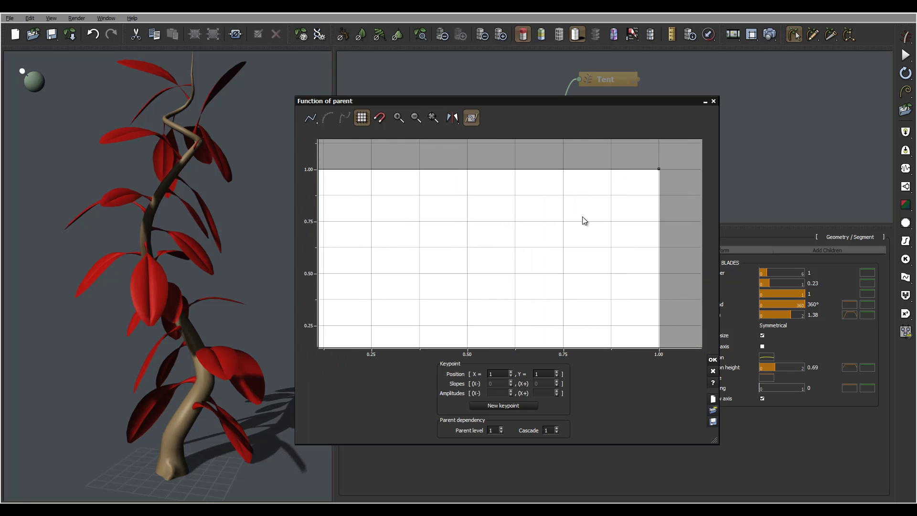
drag(666, 169, 657, 286)
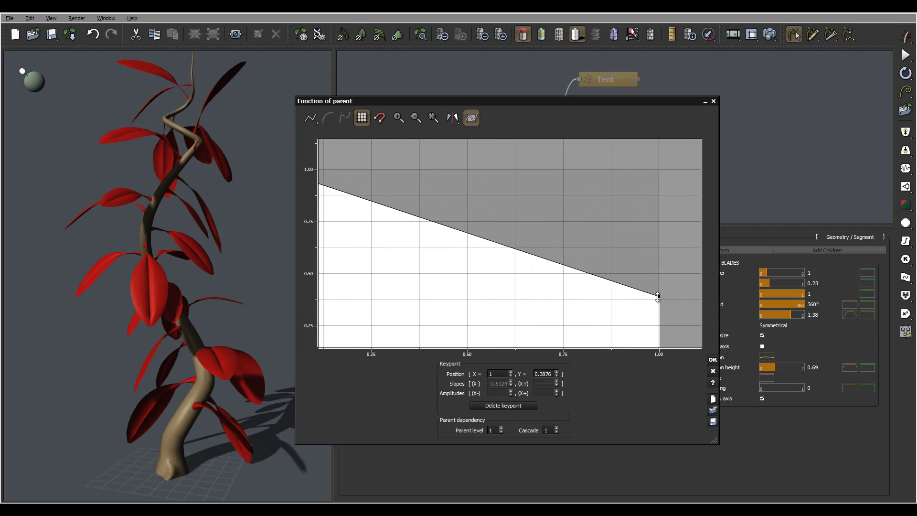
right_drag(173, 190, 153, 148)
drag(152, 148, 174, 278)
drag(597, 285, 571, 278)
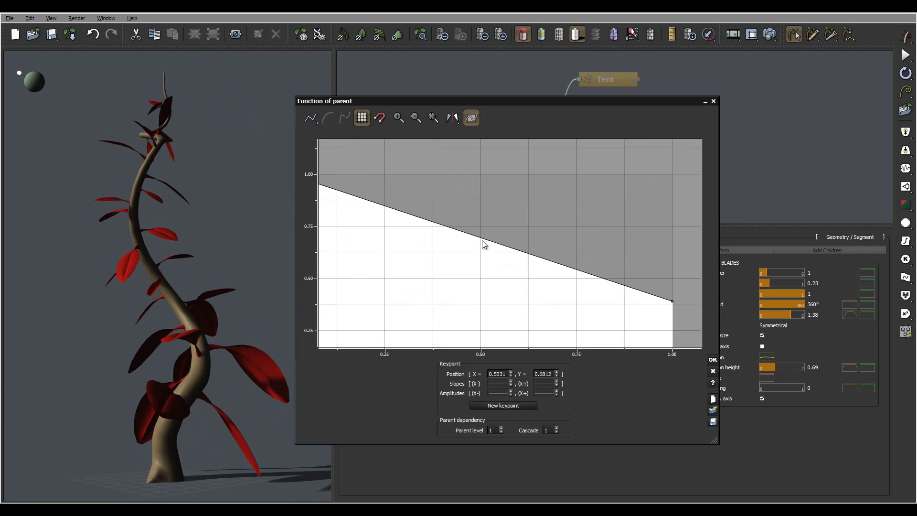
Add a length function keypoint at about X 0.48, Y 0.91, raise the end keypoint slightly, accept the function, and inspect the plant.
drag(482, 240, 431, 183)
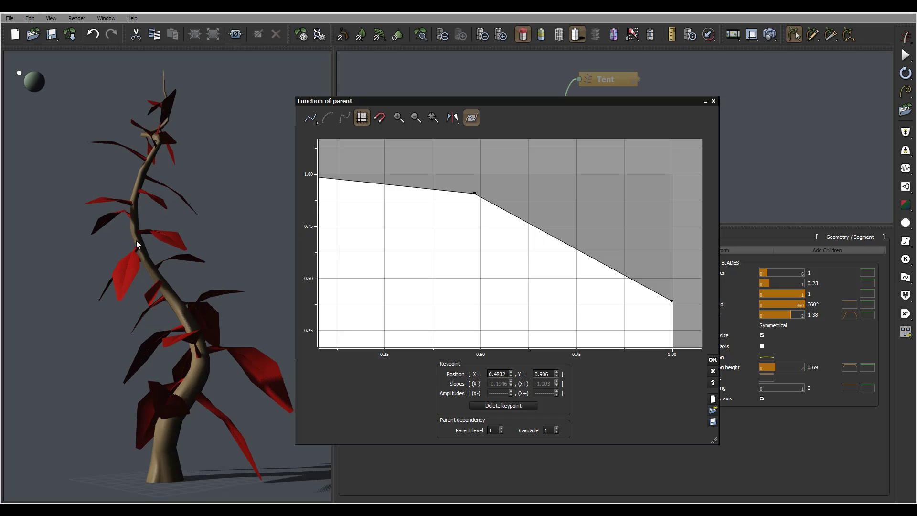
drag(137, 239, 188, 269)
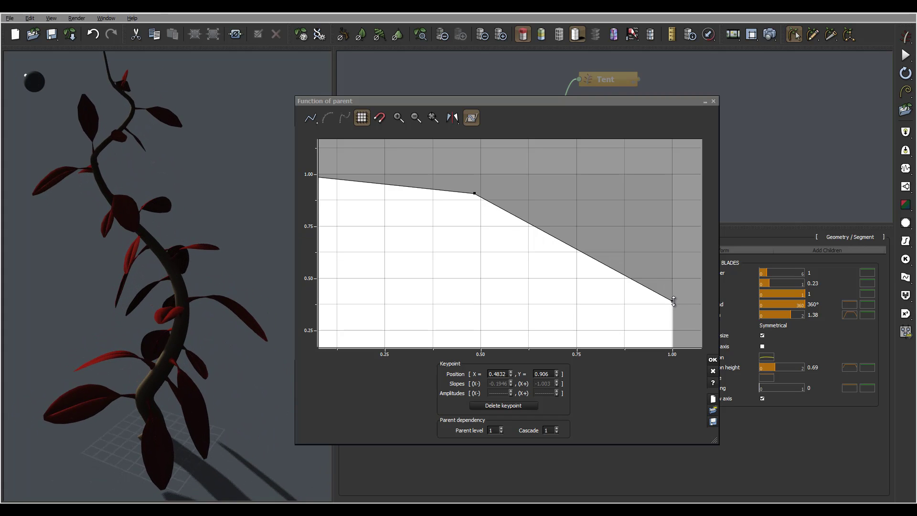
drag(674, 301, 676, 292)
drag(191, 215, 230, 186)
click(713, 361)
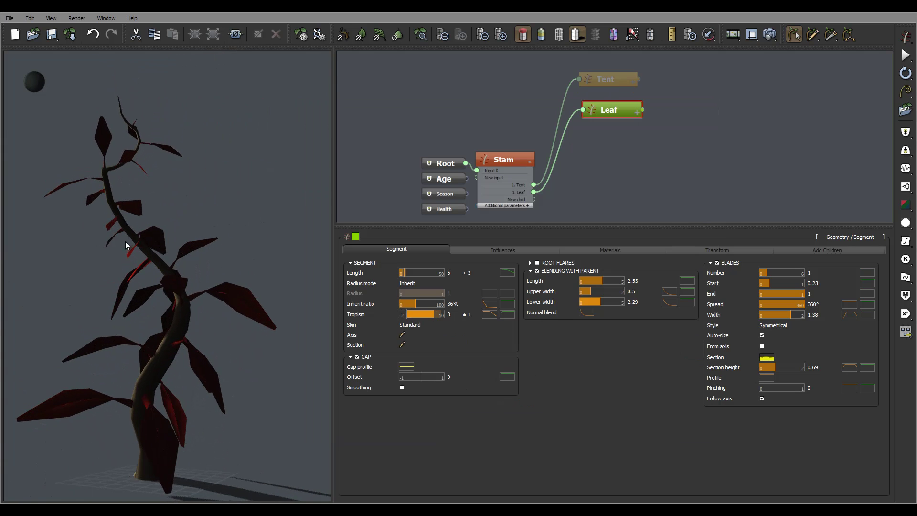
drag(119, 240, 249, 274)
Re-enable the Tent segment and inspect its tendrils together with the leaves from several sides.
click(615, 77)
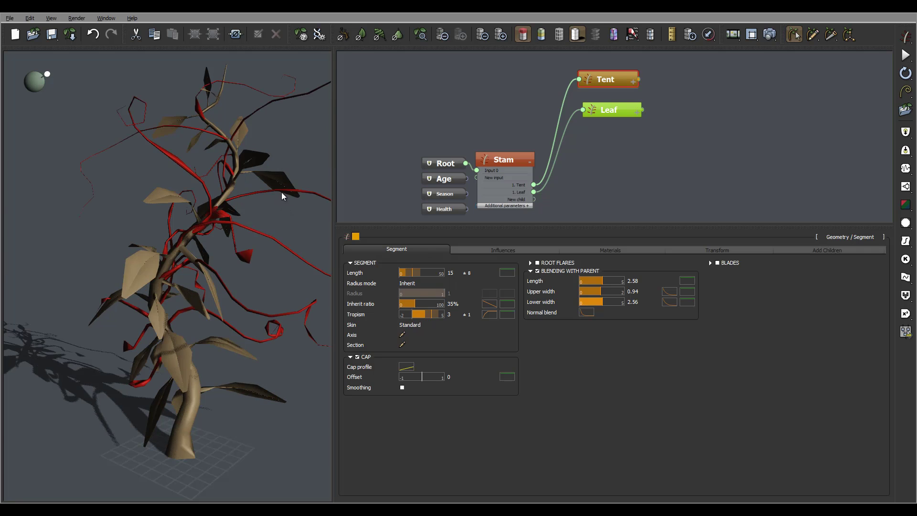
drag(281, 196, 159, 388)
drag(253, 279, 192, 248)
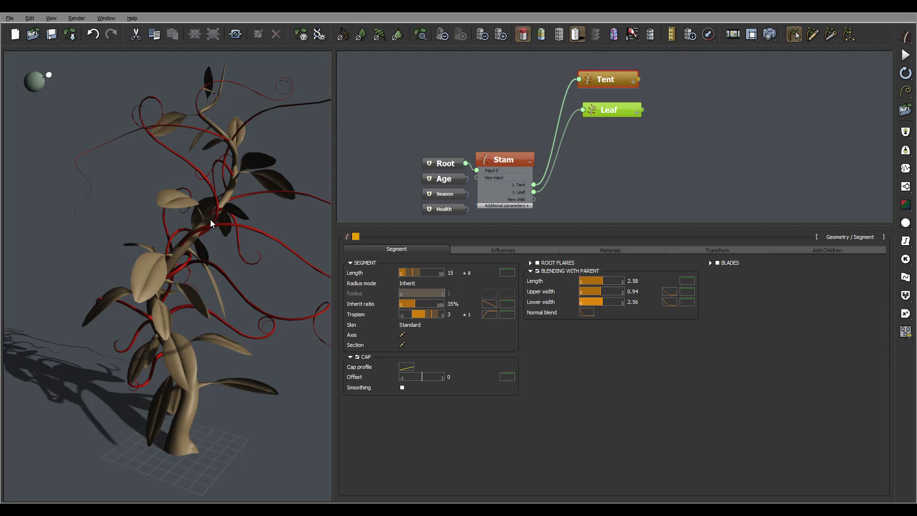
drag(319, 207, 292, 207)
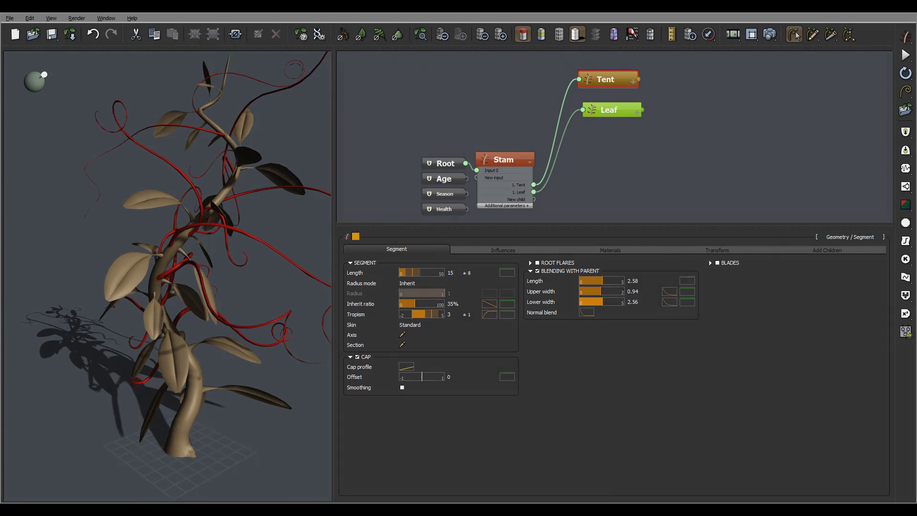